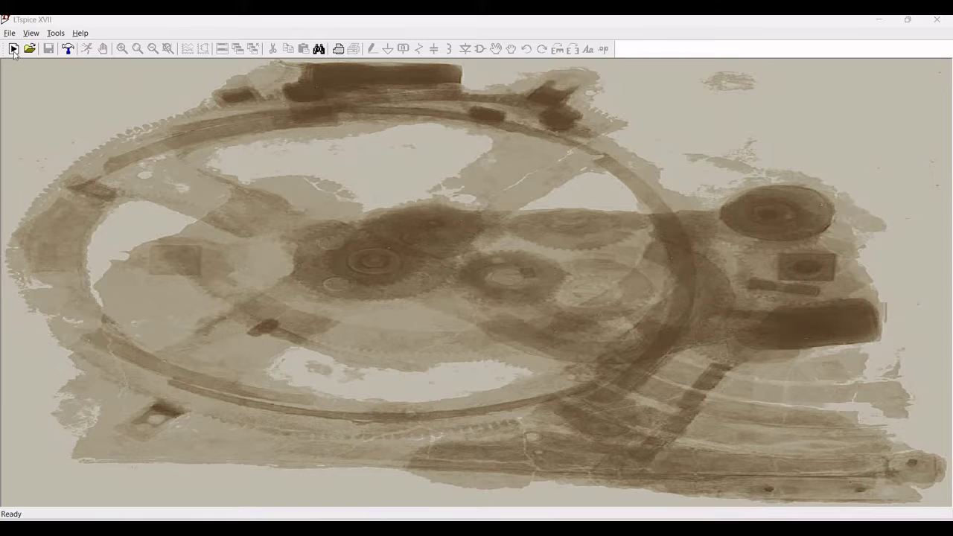
# Open a new blank Draft5 schematic to replace the transfer-curve plot
pyautogui.click(13, 49)
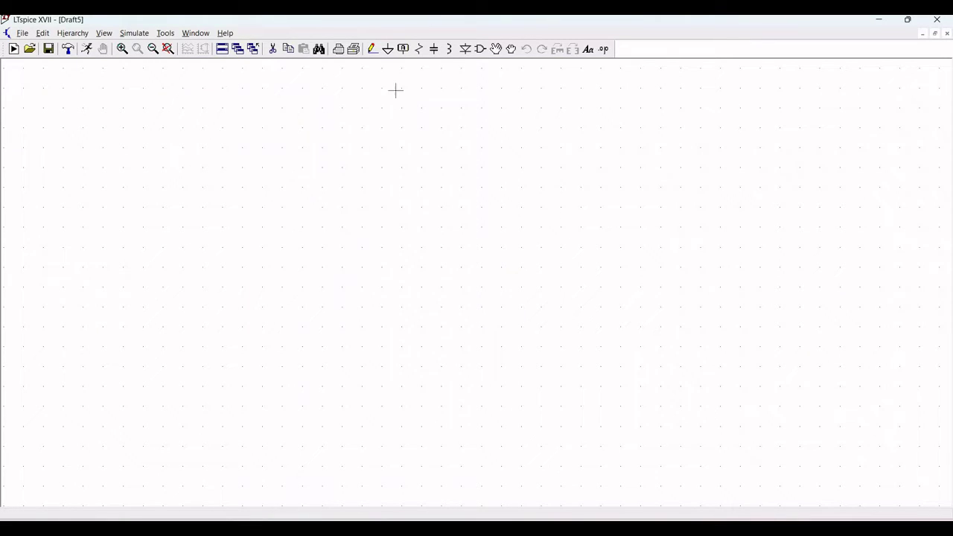
# Place an npn transistor, Q1, near the centre of the sheet
pyautogui.click(496, 50)
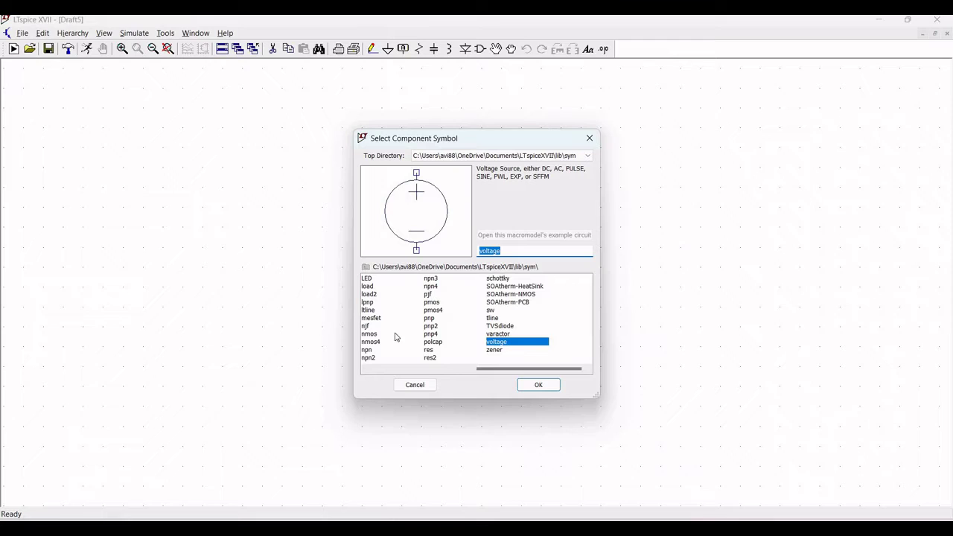
pyautogui.click(368, 350)
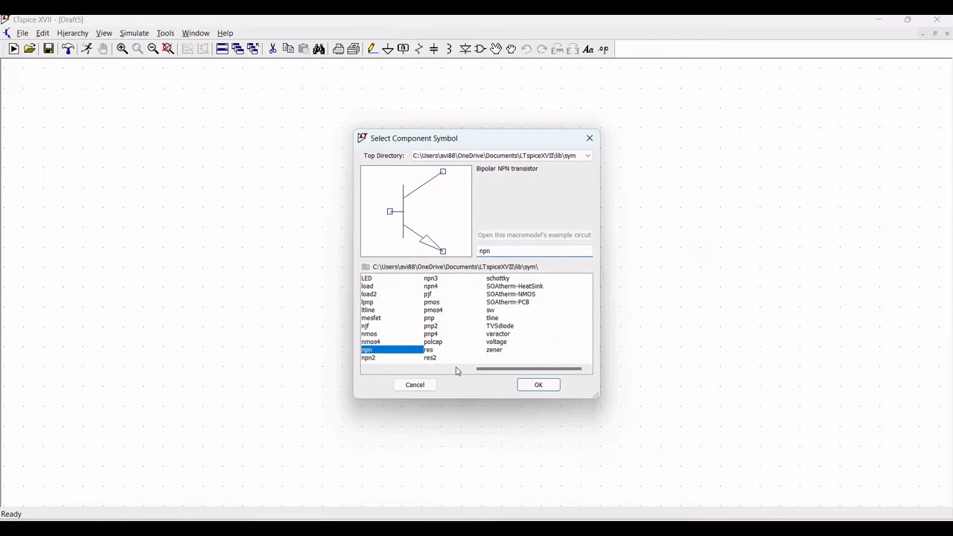
pyautogui.click(530, 386)
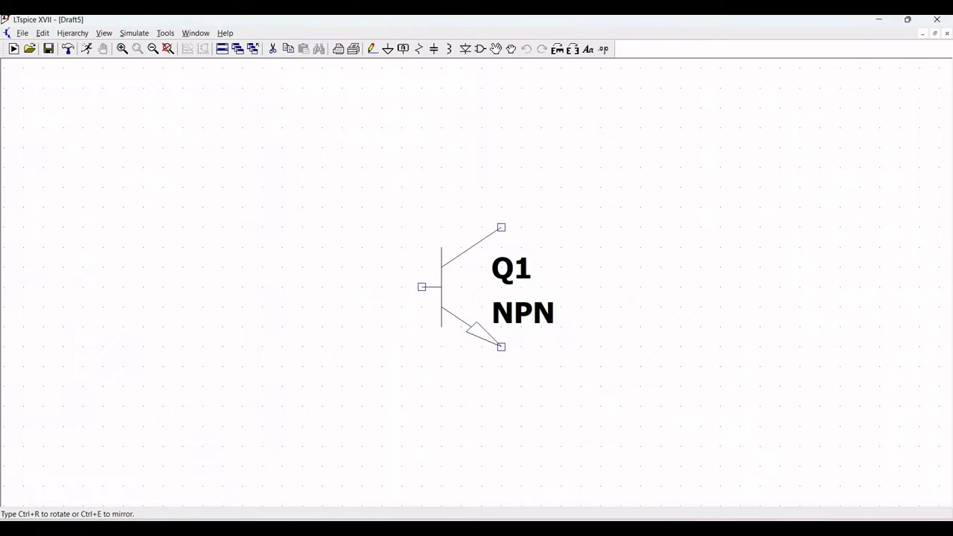
pyautogui.click(469, 274)
pyautogui.press('Escape')
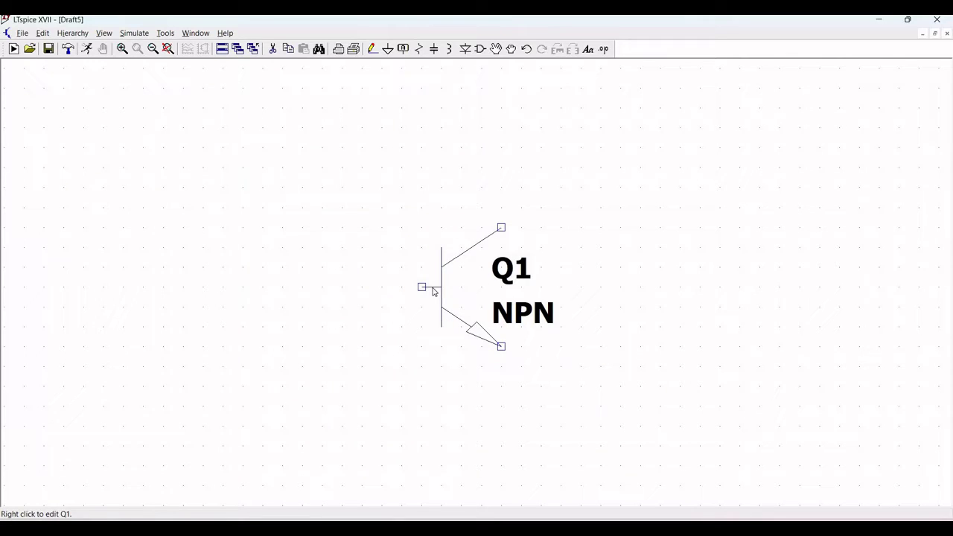
# Assign the 2N2222 model to transistor Q1
pyautogui.rightClick(434, 288)
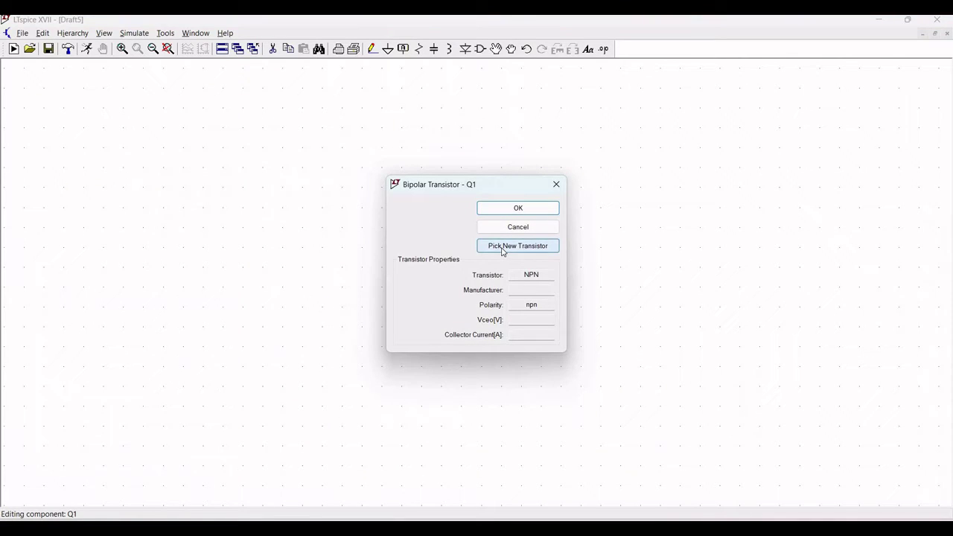
pyautogui.click(502, 250)
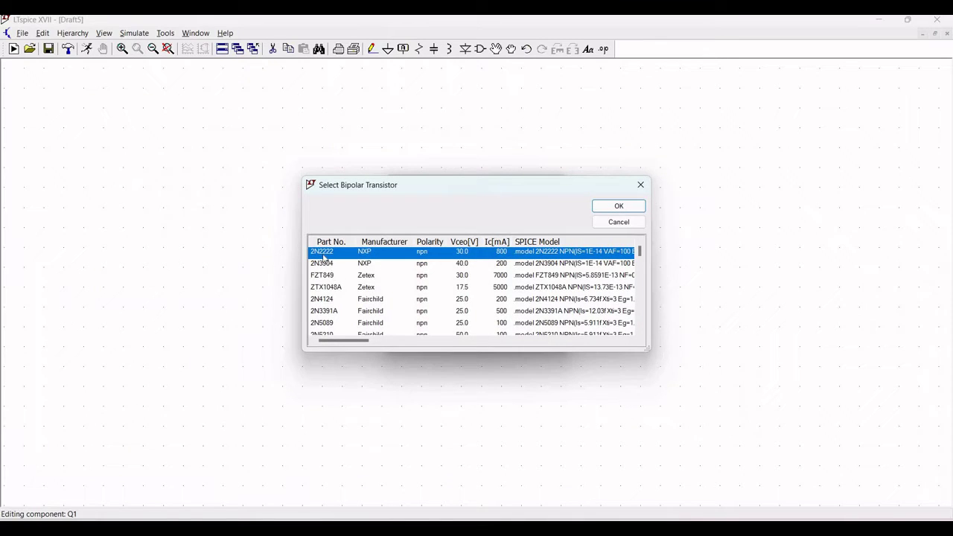
pyautogui.click(604, 213)
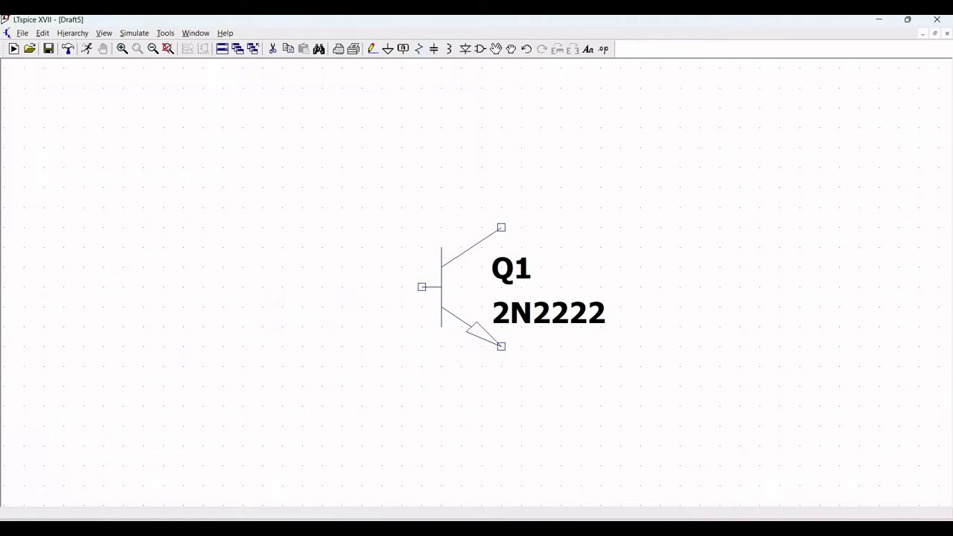
# Place resistor R1 horizontally left of Q1 and R2 upright above it
pyautogui.press('r')
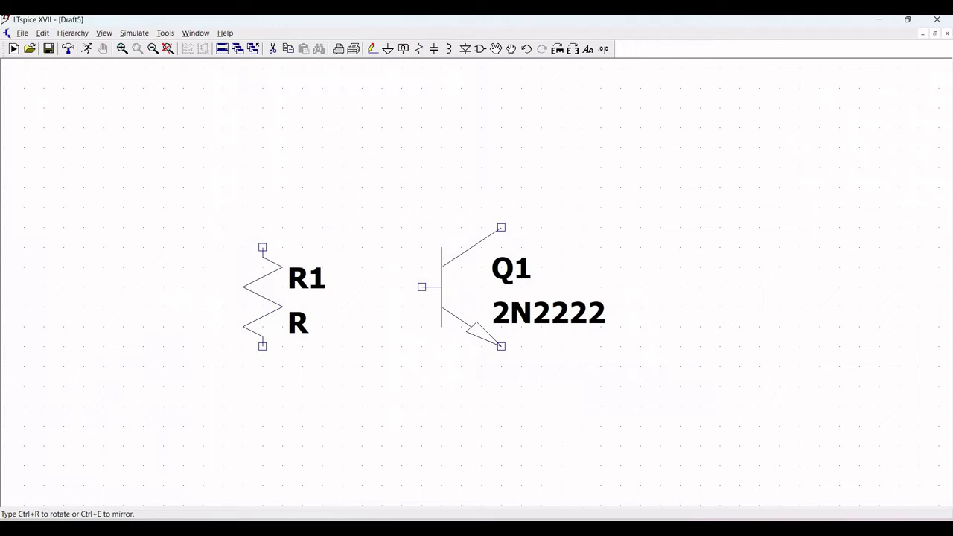
pyautogui.hotkey('ctrl', 'r')
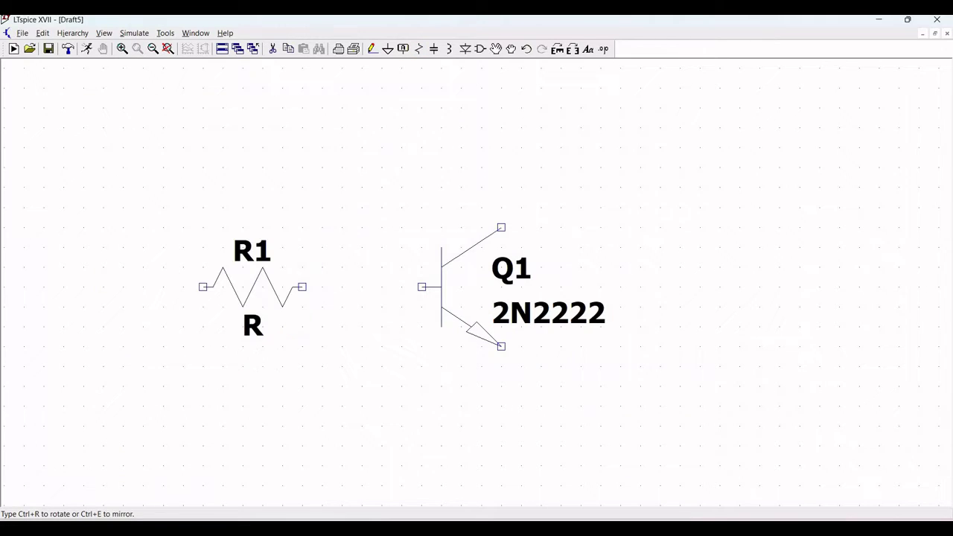
pyautogui.click(253, 287)
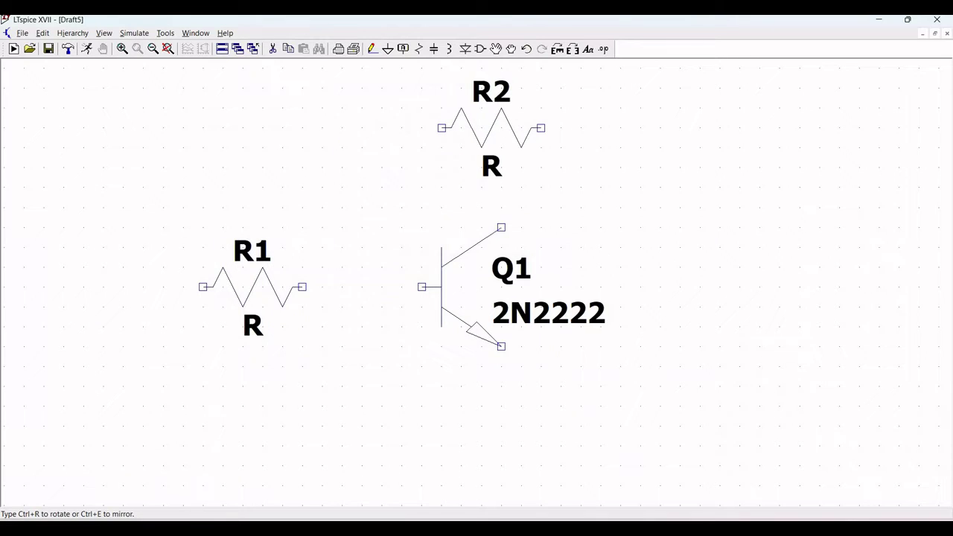
pyautogui.hotkey('ctrl', 'r')
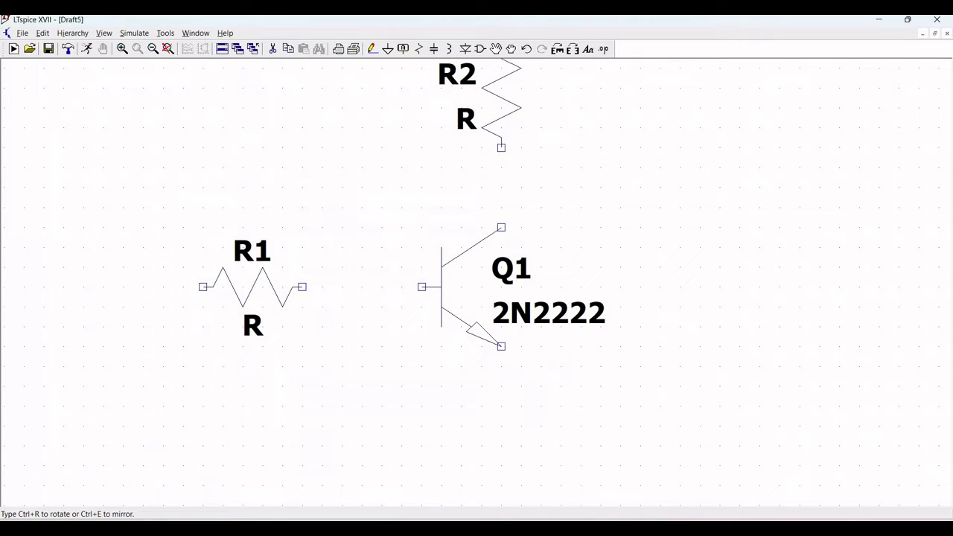
pyautogui.click(501, 98)
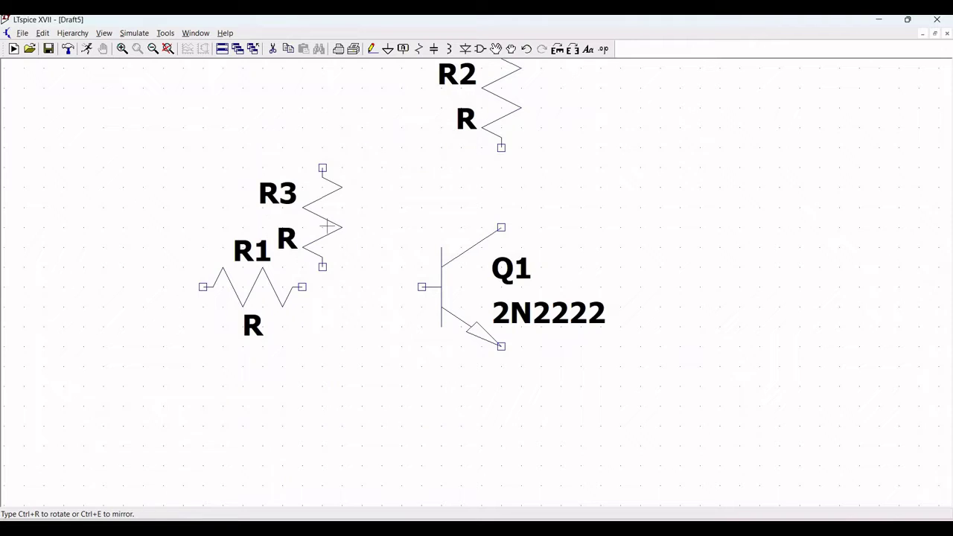
pyautogui.press('Escape')
pyautogui.press('Up')
pyautogui.press('Up')
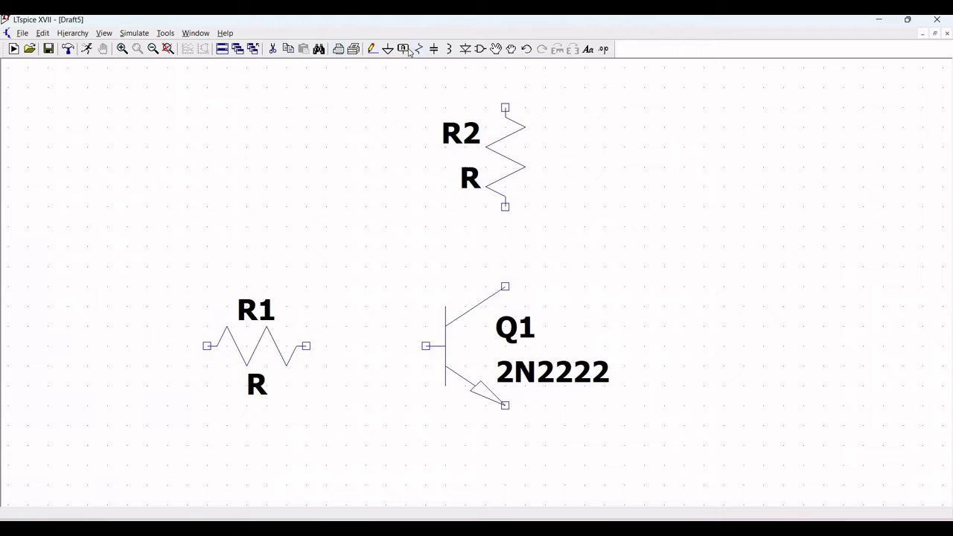
# Place a voltage source at upper right and rename it VDD
pyautogui.click(479, 51)
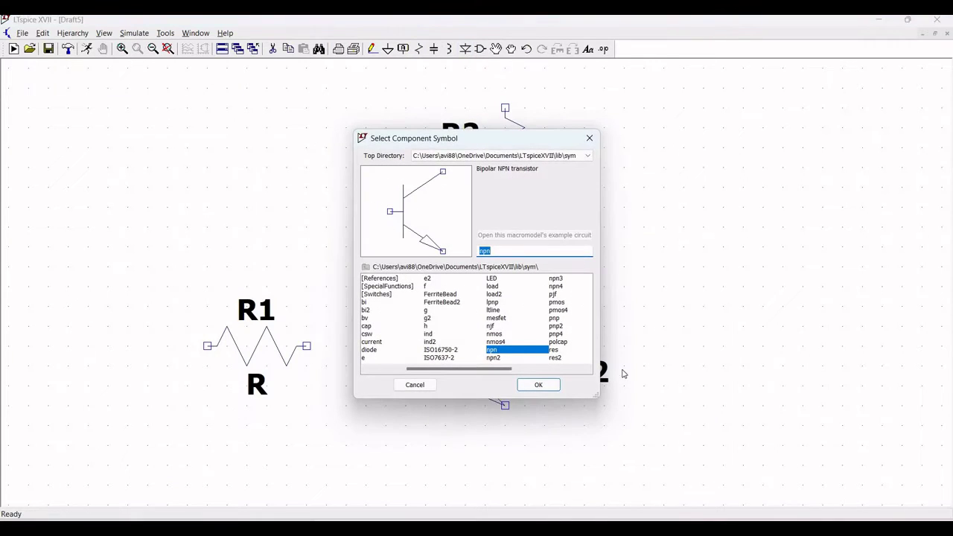
pyautogui.click(530, 368)
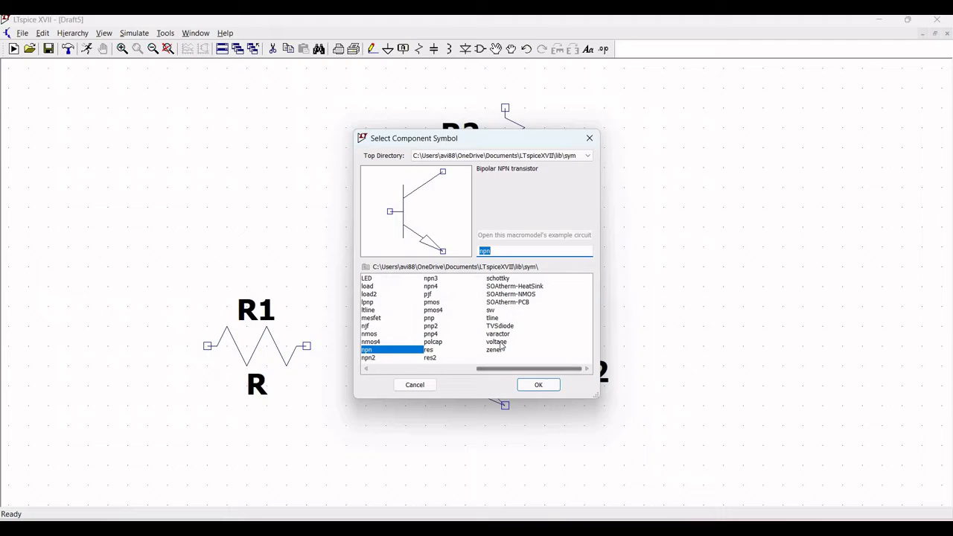
pyautogui.click(497, 342)
pyautogui.click(538, 384)
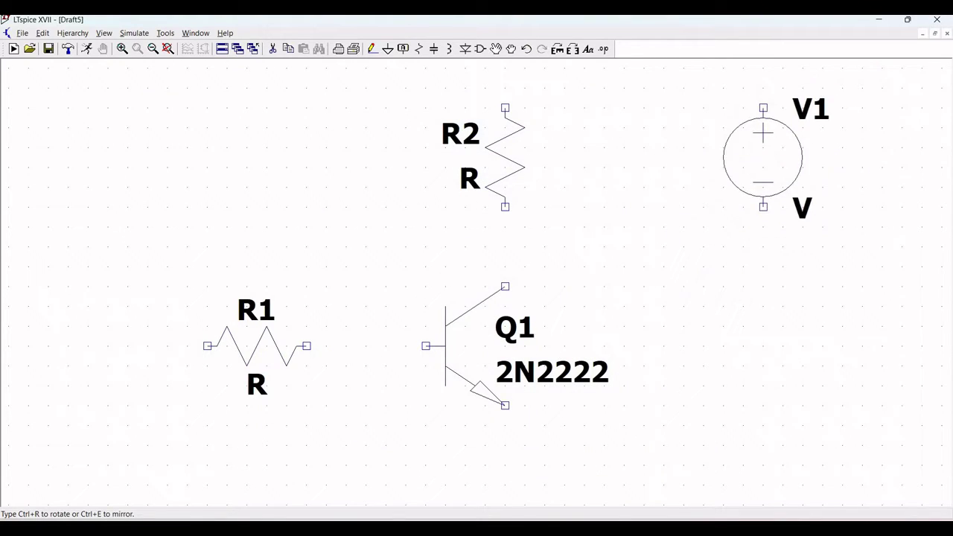
pyautogui.click(782, 112)
pyautogui.press('Escape')
pyautogui.rightClick(828, 105)
pyautogui.write('VDD')
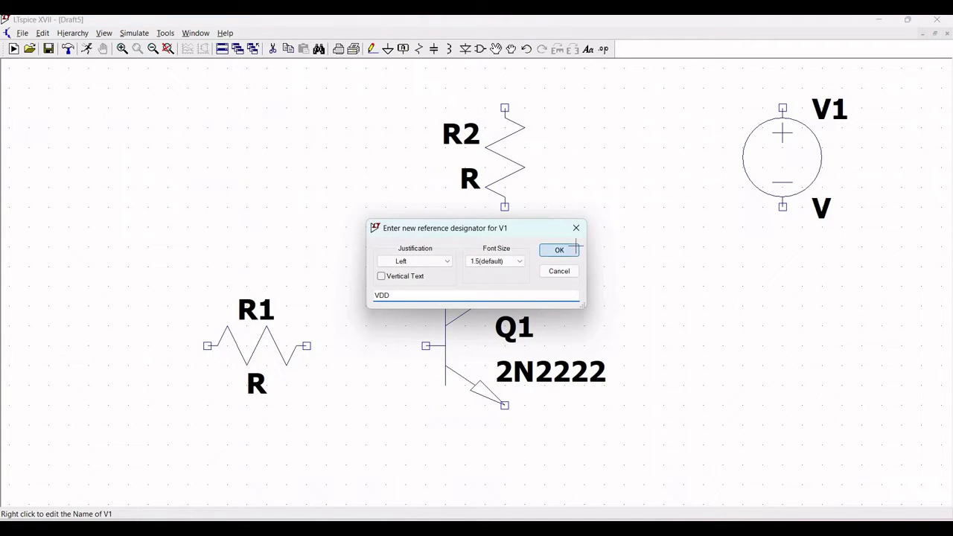
pyautogui.click(576, 246)
# Run a short wire up from VDD's positive pin and ground its negative pin
pyautogui.click(371, 49)
pyautogui.click(783, 108)
pyautogui.click(782, 69)
pyautogui.rightClick(645, 89)
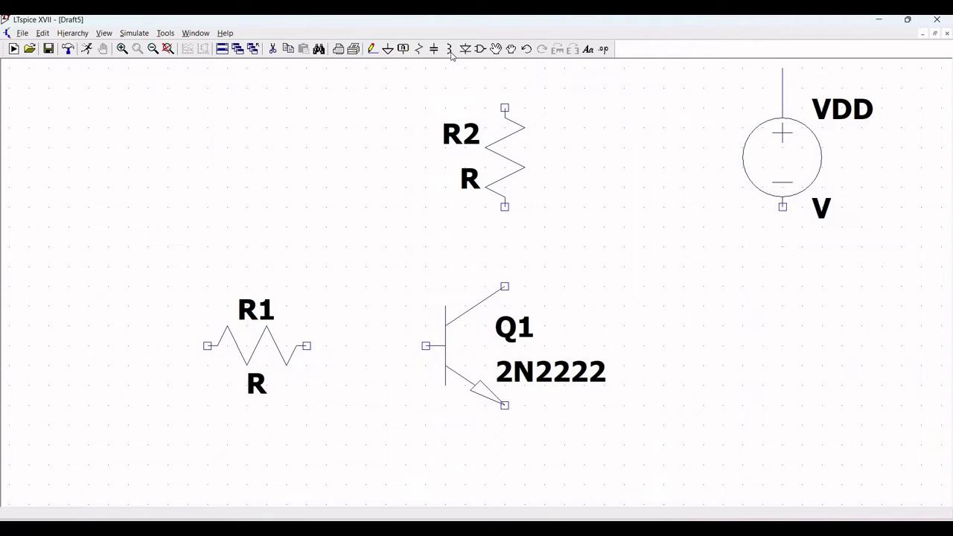
pyautogui.click(387, 49)
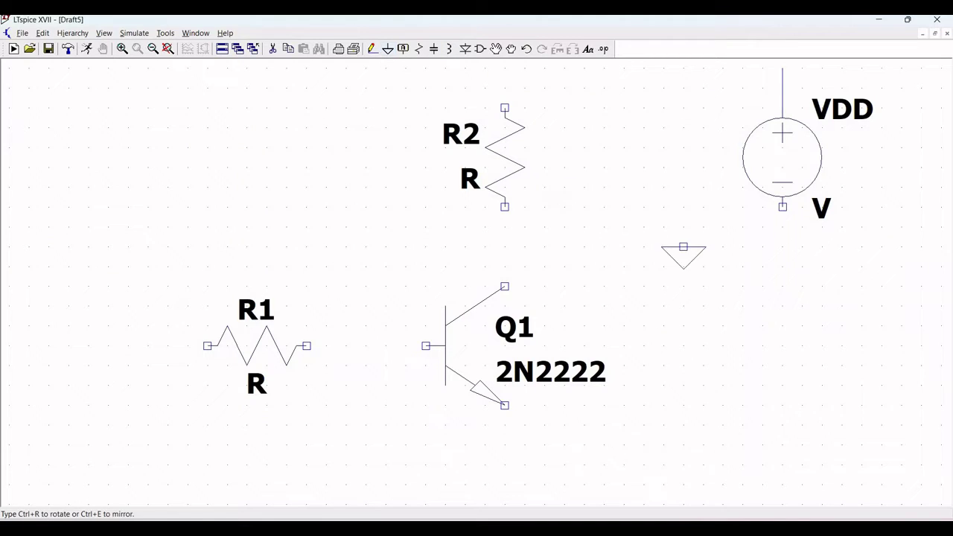
pyautogui.click(782, 206)
pyautogui.rightClick(783, 206)
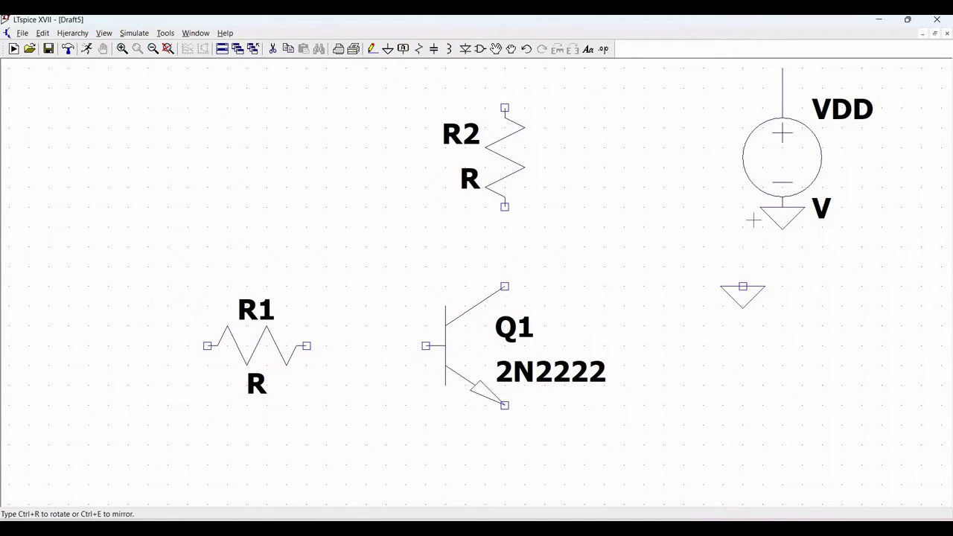
pyautogui.rightClick(780, 141)
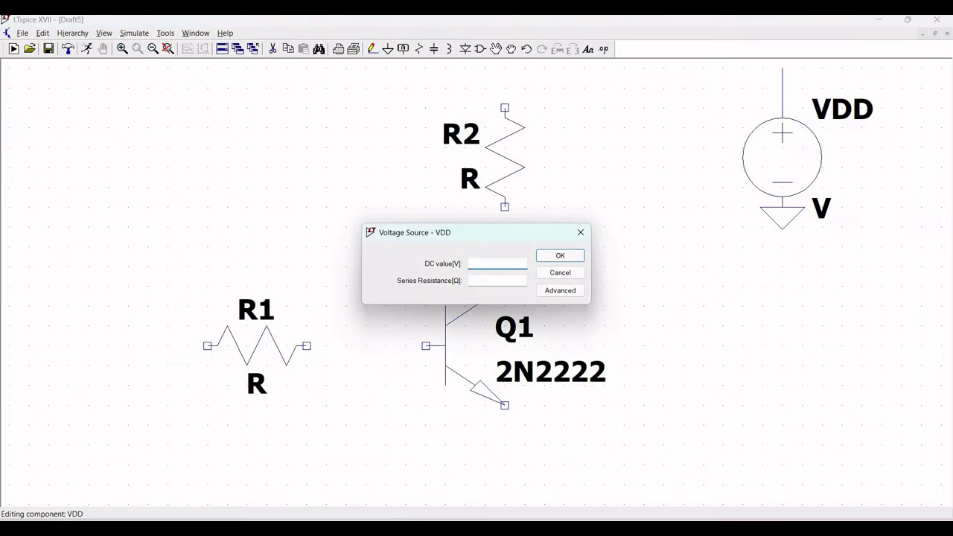
# Enter 5 as VDD's DC value and put a 'VDD' net label on its top wire
pyautogui.write('5')
pyautogui.click(559, 255)
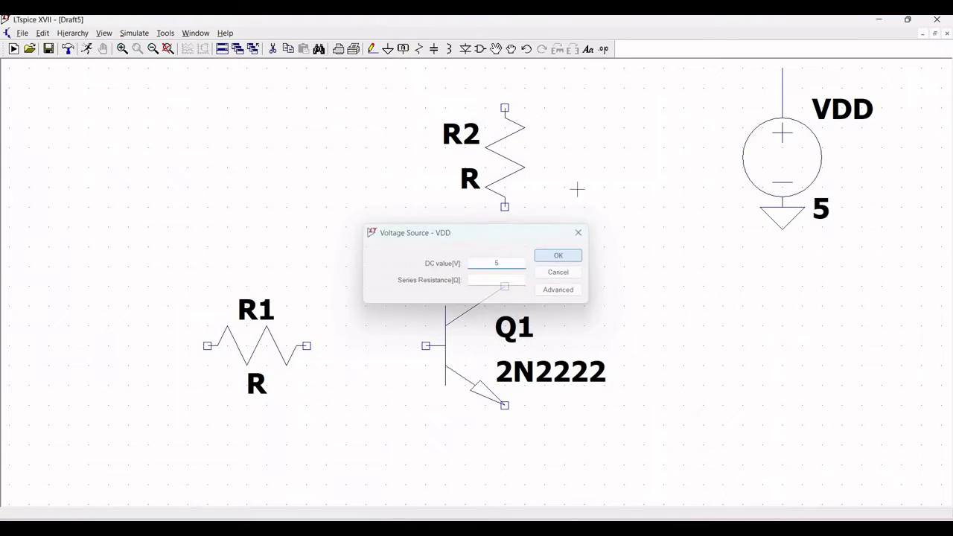
pyautogui.click(403, 50)
pyautogui.write('VDD')
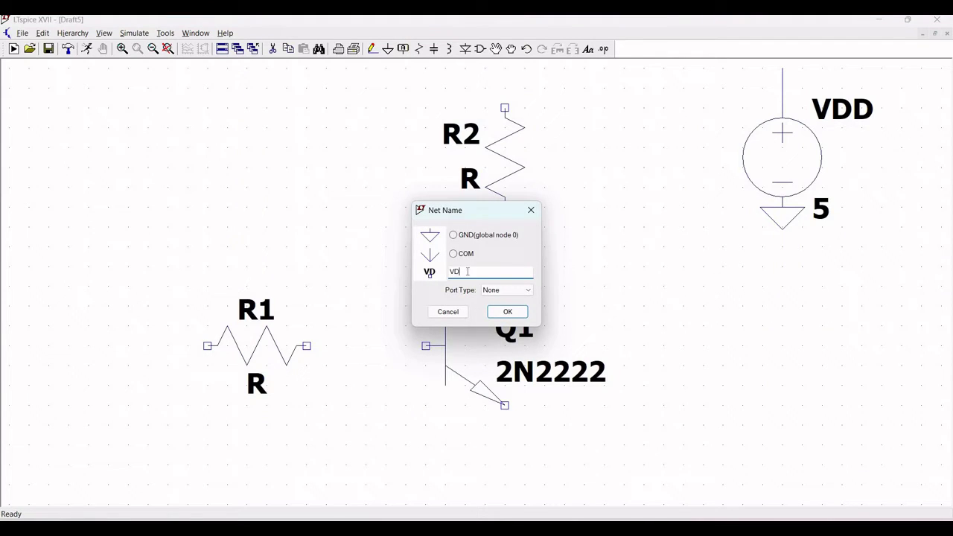
pyautogui.click(507, 311)
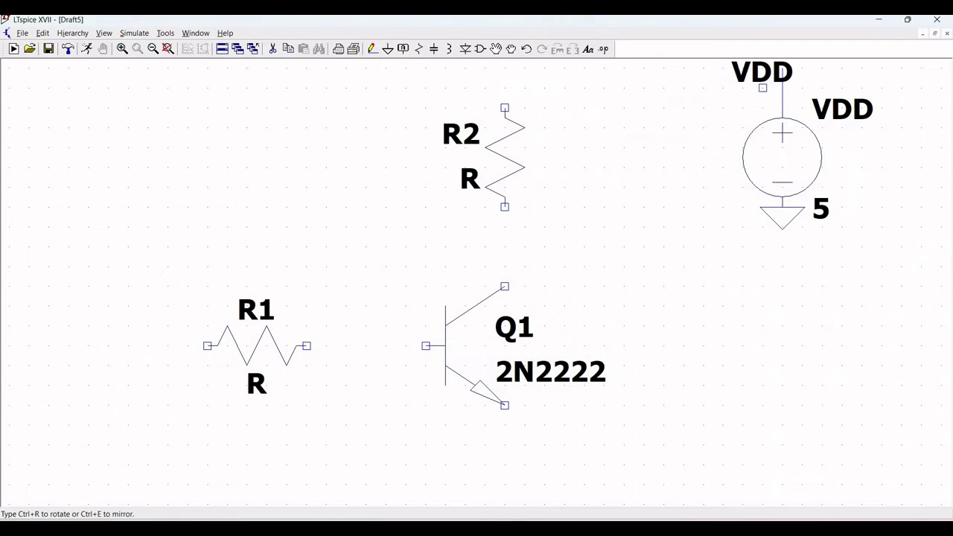
pyautogui.click(782, 68)
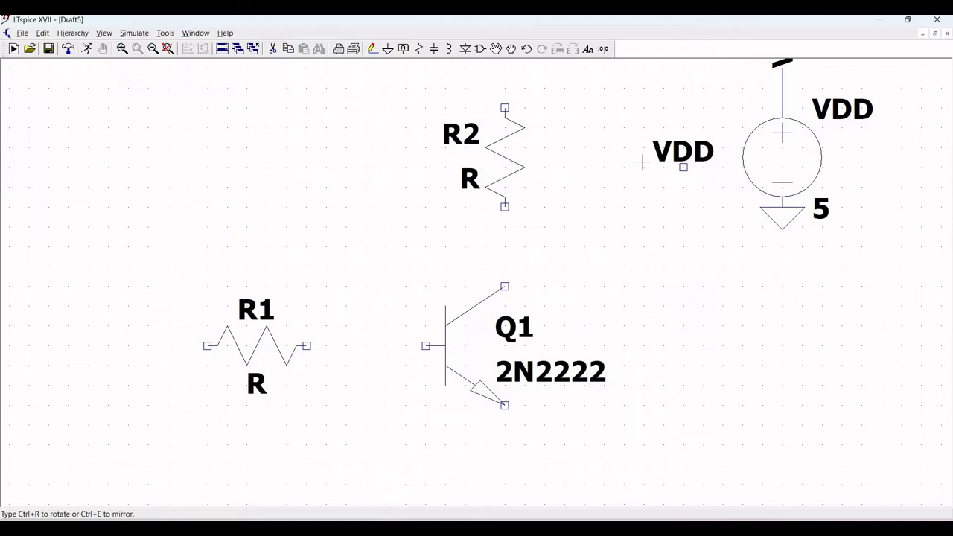
pyautogui.press('Escape')
pyautogui.moveTo(632, 203); pyautogui.dragTo(631, 232)
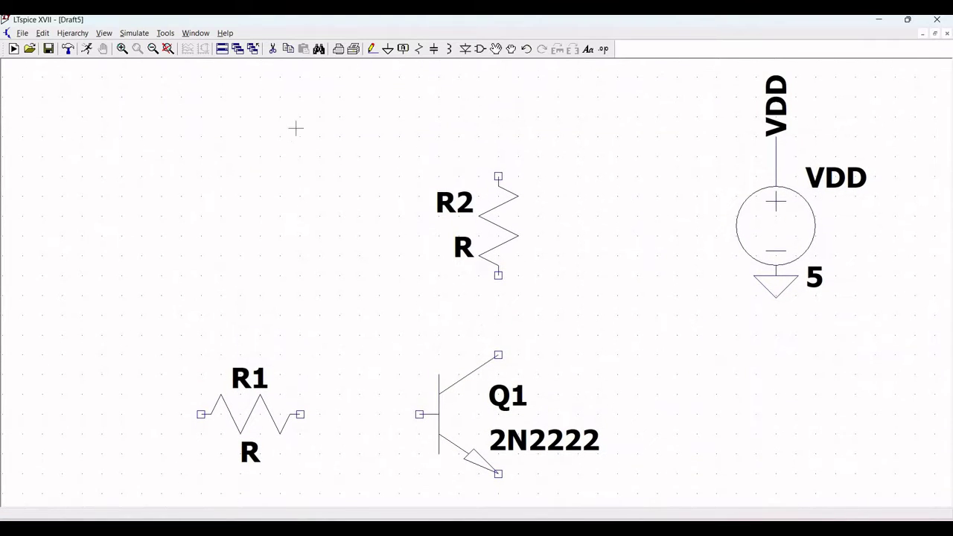
pyautogui.scroll(-2, 283, 123)
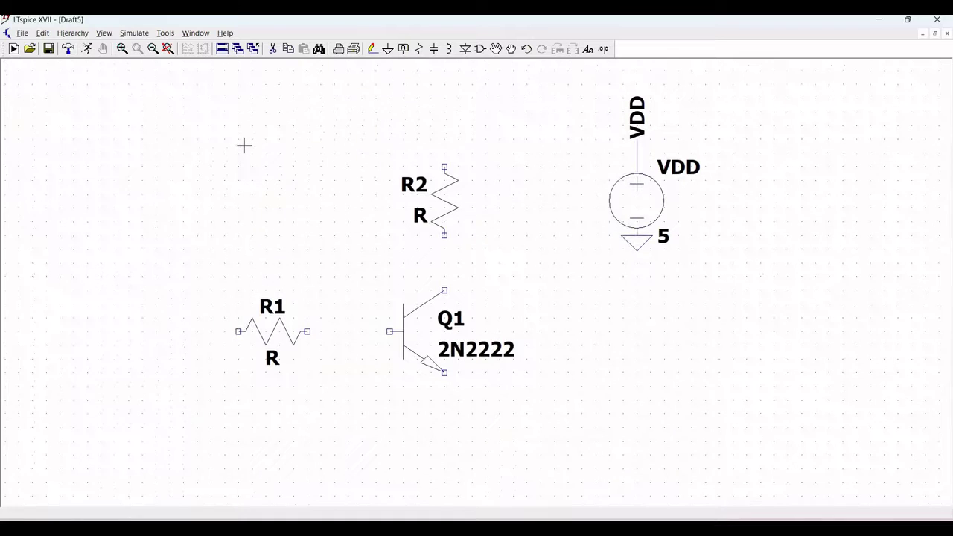
# Wire Q1's collector to R2 and put a 'VDD' net label above R2
pyautogui.click(372, 48)
pyautogui.click(459, 294)
pyautogui.click(459, 239)
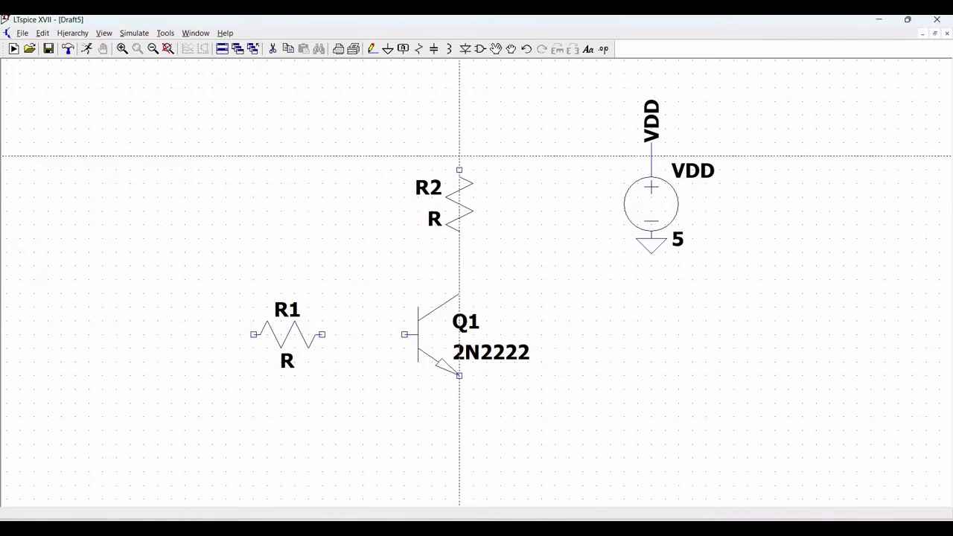
pyautogui.click(460, 169)
pyautogui.rightClick(459, 129)
pyautogui.click(403, 49)
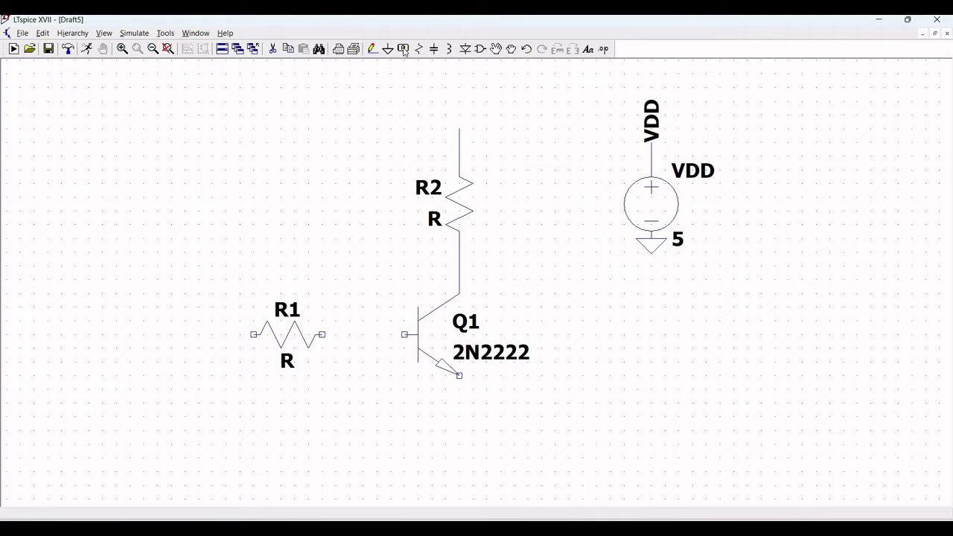
pyautogui.write('VDD')
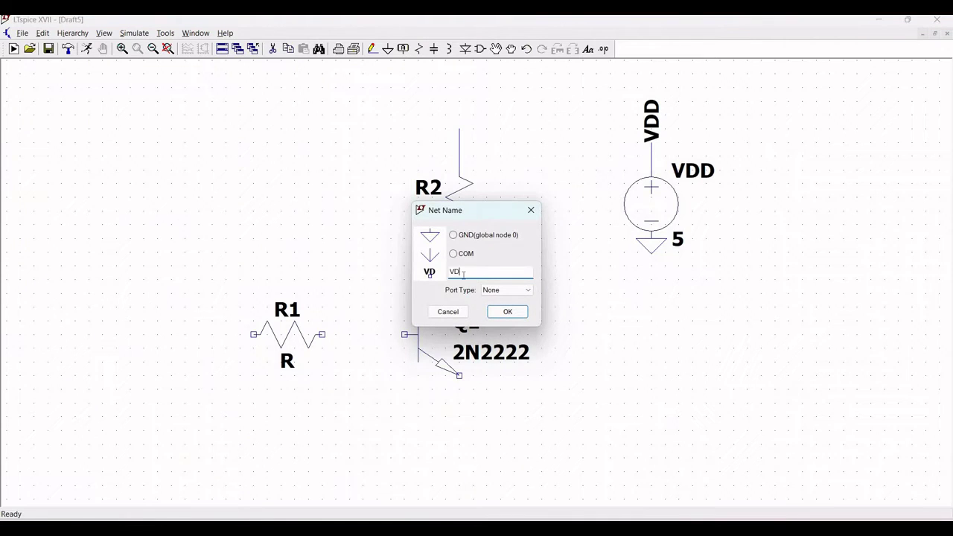
pyautogui.click(507, 311)
pyautogui.click(459, 129)
pyautogui.rightClick(330, 201)
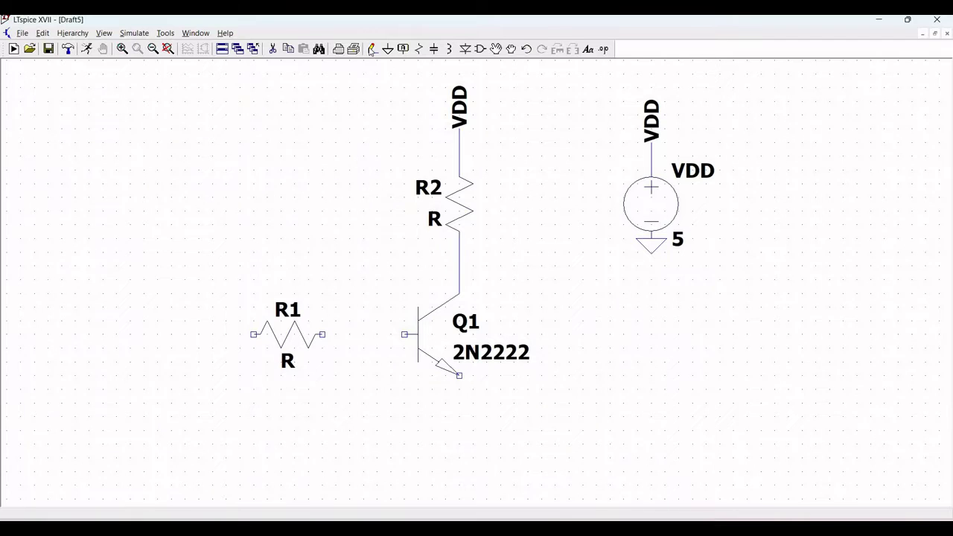
# Wire Q1's base to R1's right end
pyautogui.click(372, 49)
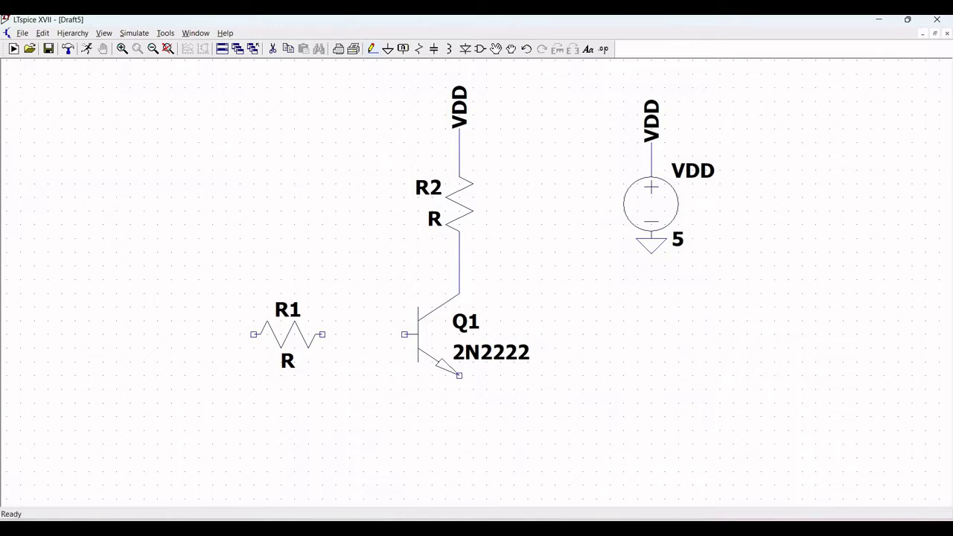
pyautogui.click(404, 334)
pyautogui.click(322, 334)
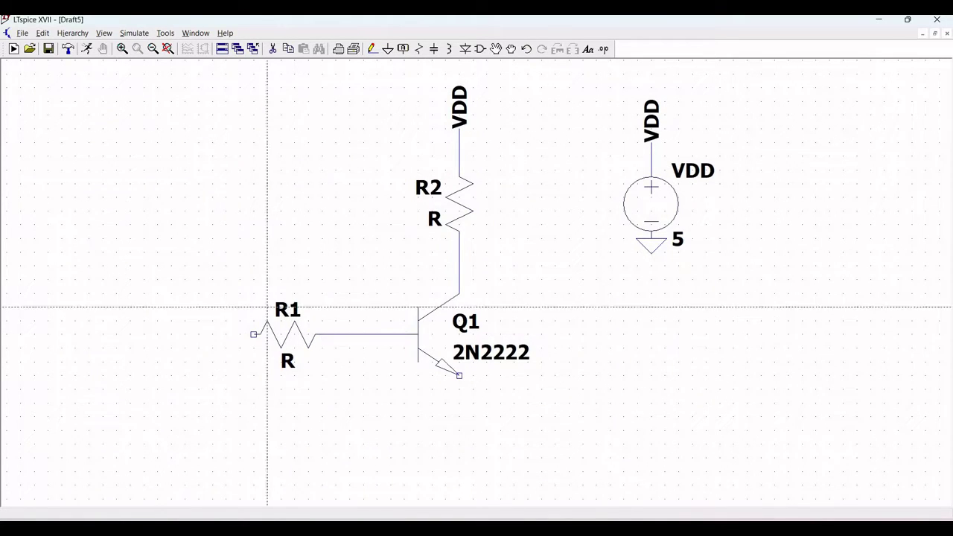
pyautogui.press('Escape')
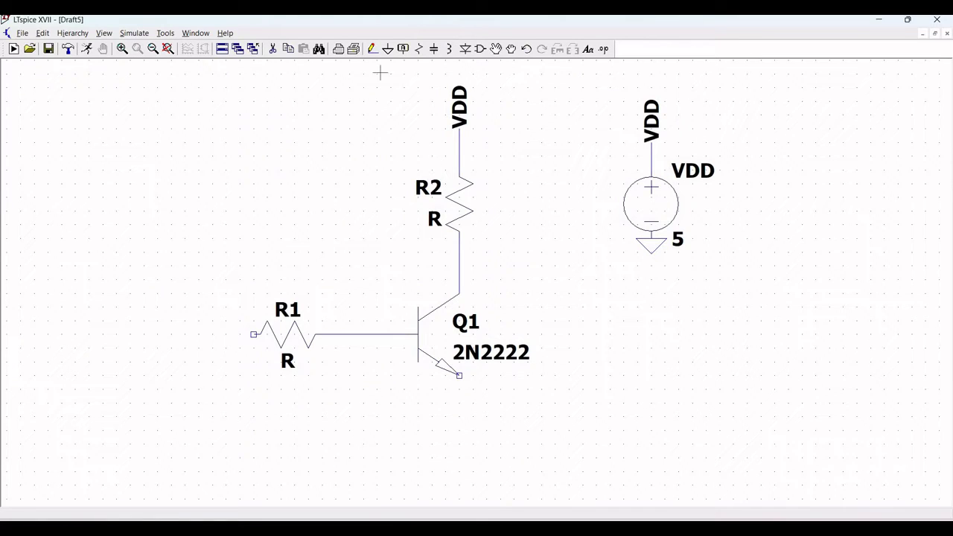
# Place a voltage source left of R1 with a ground beneath it
pyautogui.click(480, 49)
pyautogui.click(535, 384)
pyautogui.click(157, 381)
pyautogui.press('Escape')
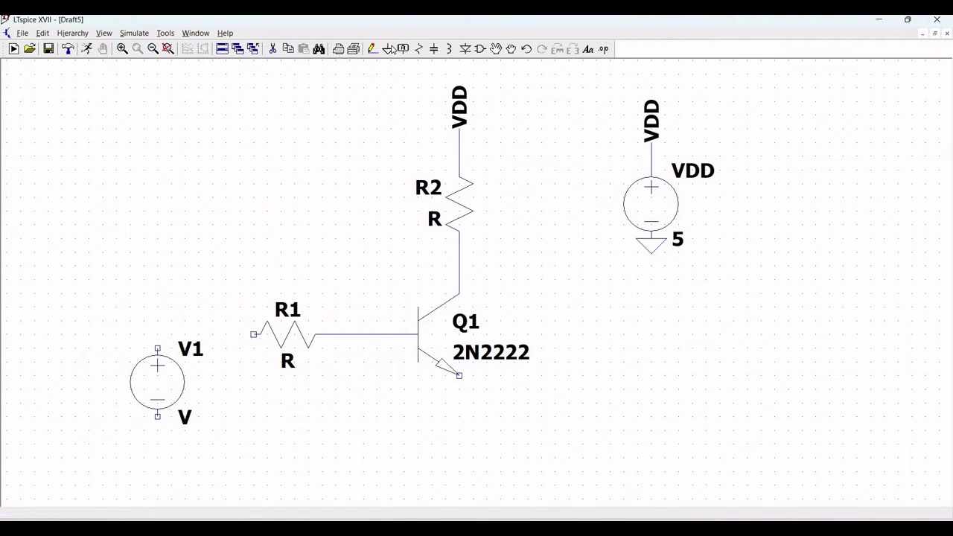
pyautogui.click(388, 49)
pyautogui.click(157, 431)
pyautogui.press('Escape')
# Wire R1's left end to the new source's top terminal
pyautogui.press('F3')
pyautogui.click(253, 334)
pyautogui.click(157, 348)
pyautogui.press('Escape')
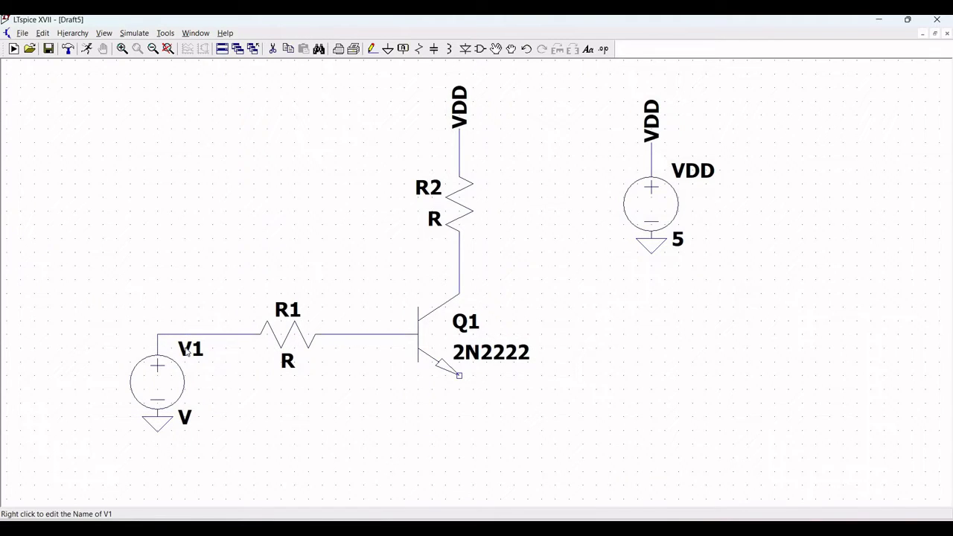
# Rename the source V1 to Vin
pyautogui.rightClick(188, 350)
pyautogui.write('V')
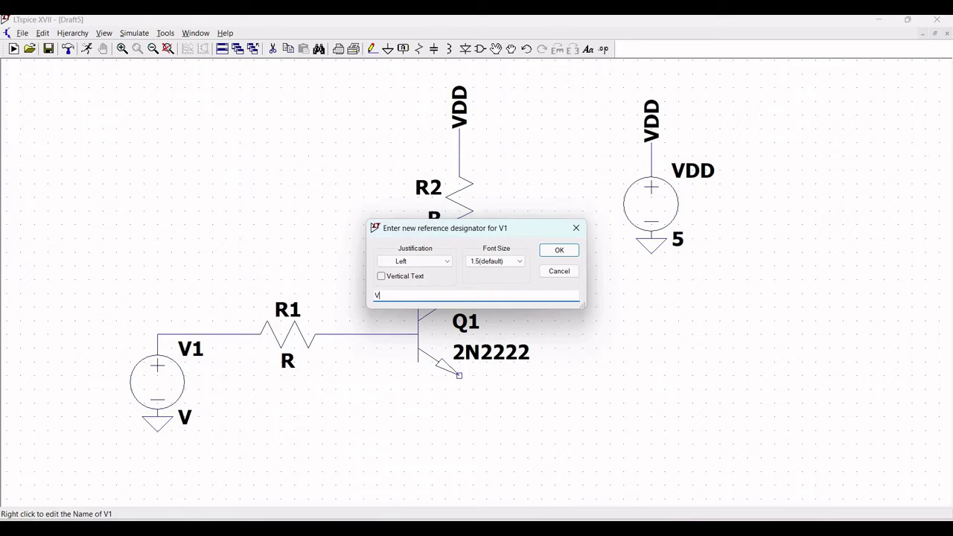
pyautogui.write('in')
pyautogui.click(558, 249)
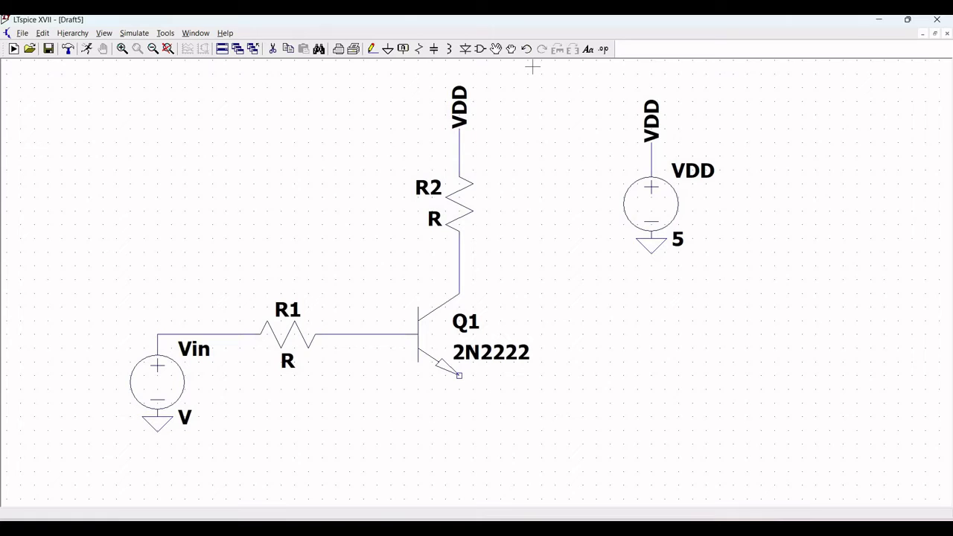
# Add a ground below Q1's emitter and wire the emitter down to it
pyautogui.click(388, 49)
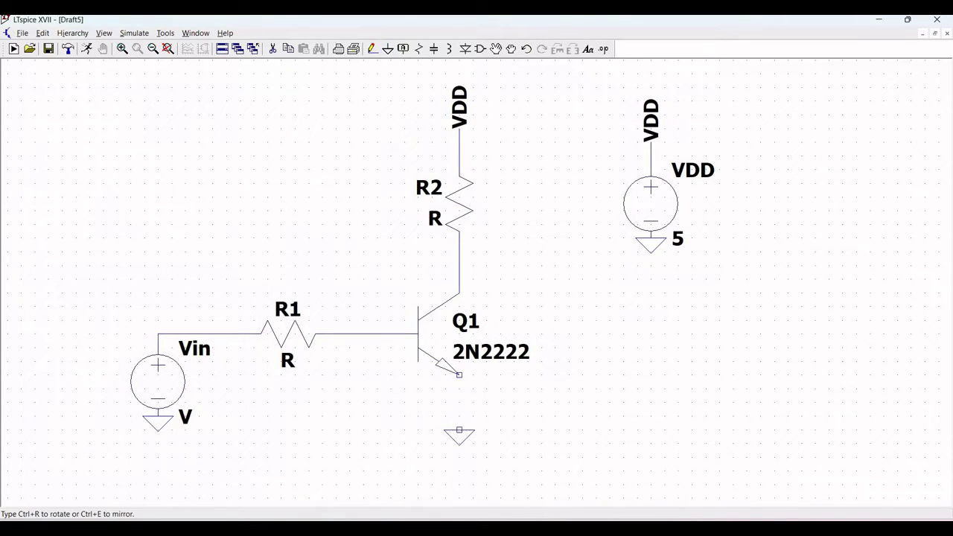
pyautogui.click(391, 348)
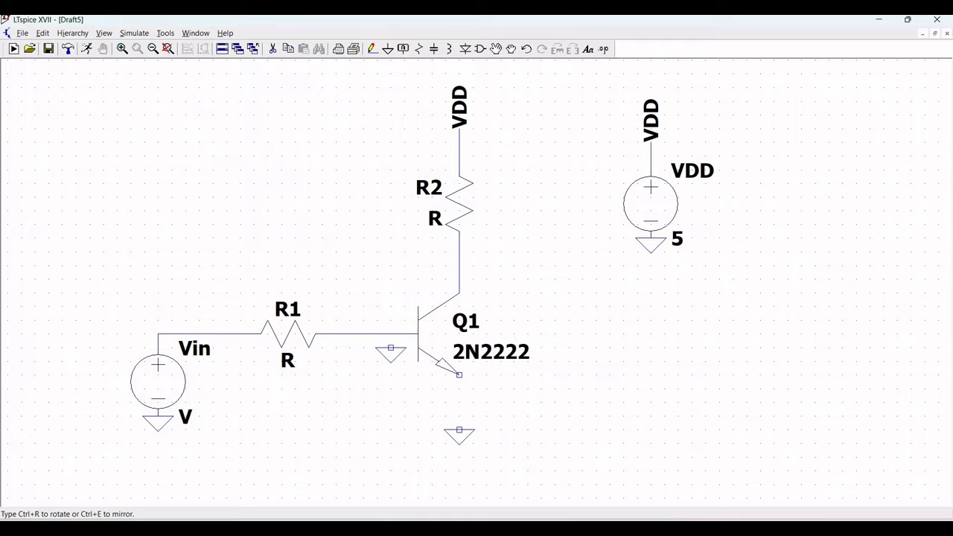
pyautogui.press('Escape')
pyautogui.press('F3')
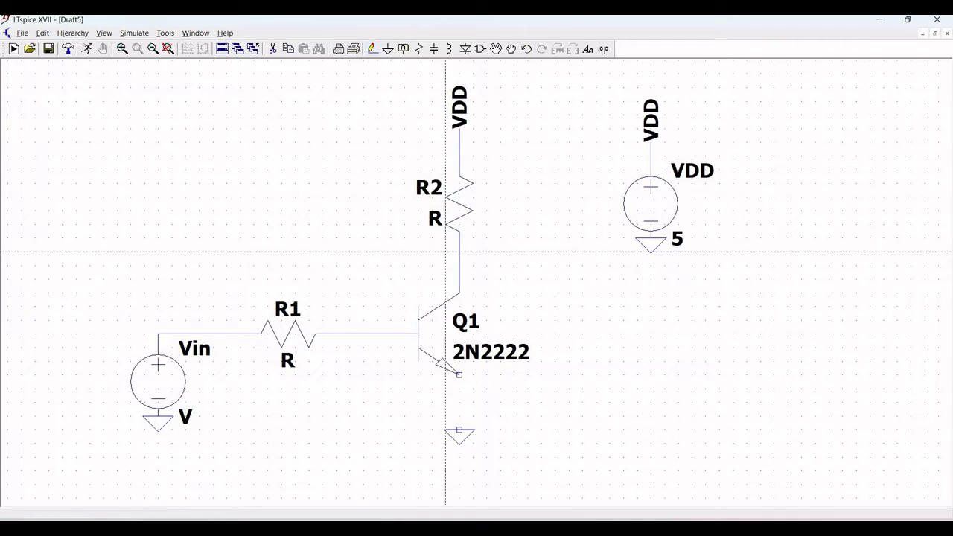
pyautogui.click(459, 375)
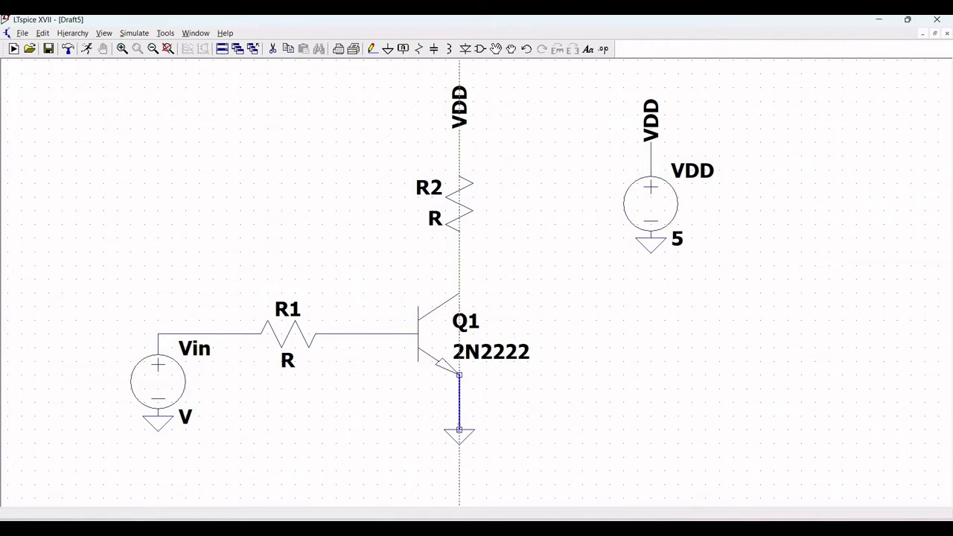
pyautogui.click(458, 430)
pyautogui.press('Escape')
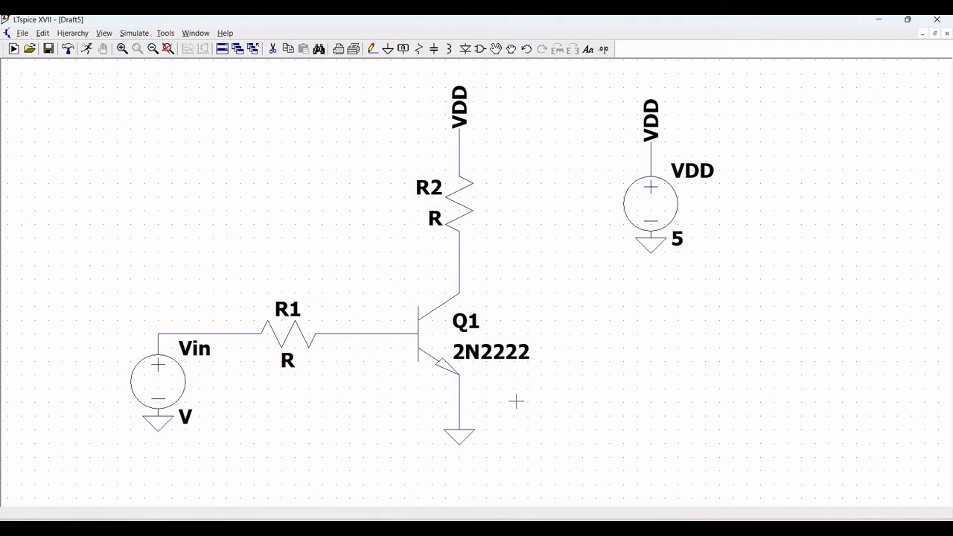
# Enter resistance values: 1k for R1 and 150 for R2
pyautogui.rightClick(294, 342)
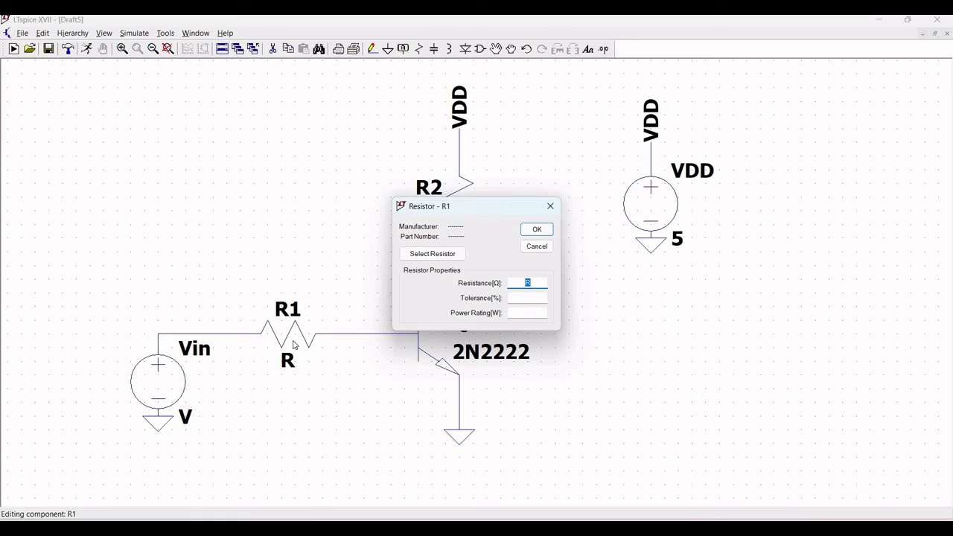
pyautogui.write('1k')
pyautogui.click(538, 229)
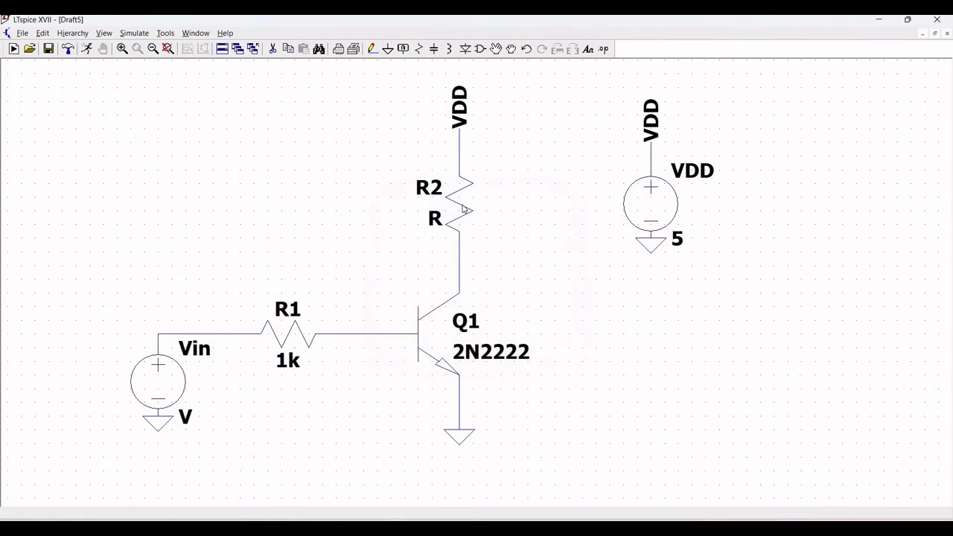
pyautogui.rightClick(468, 206)
pyautogui.write('150')
pyautogui.click(536, 229)
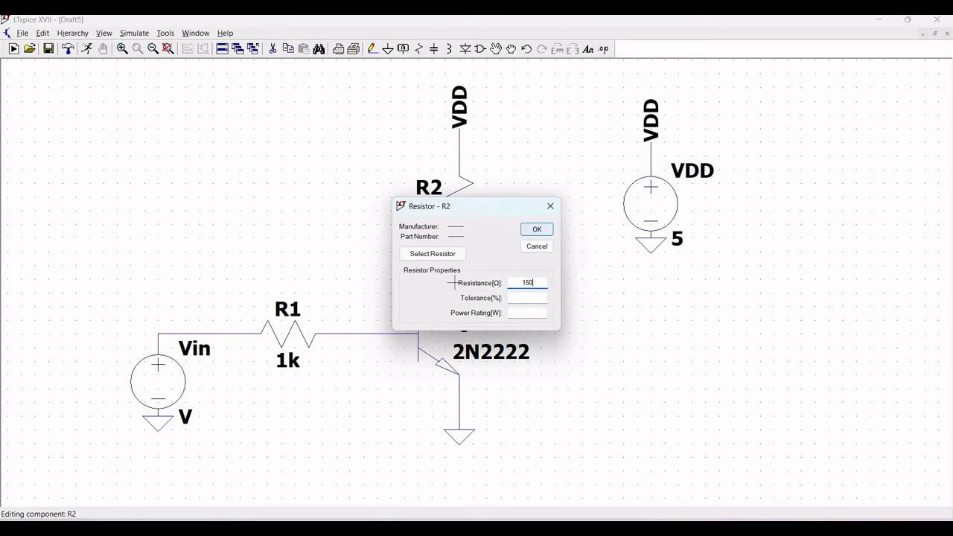
# Configure Vin as SINE with DC offset 0, amplitude 1 and frequency 1k
pyautogui.rightClick(170, 379)
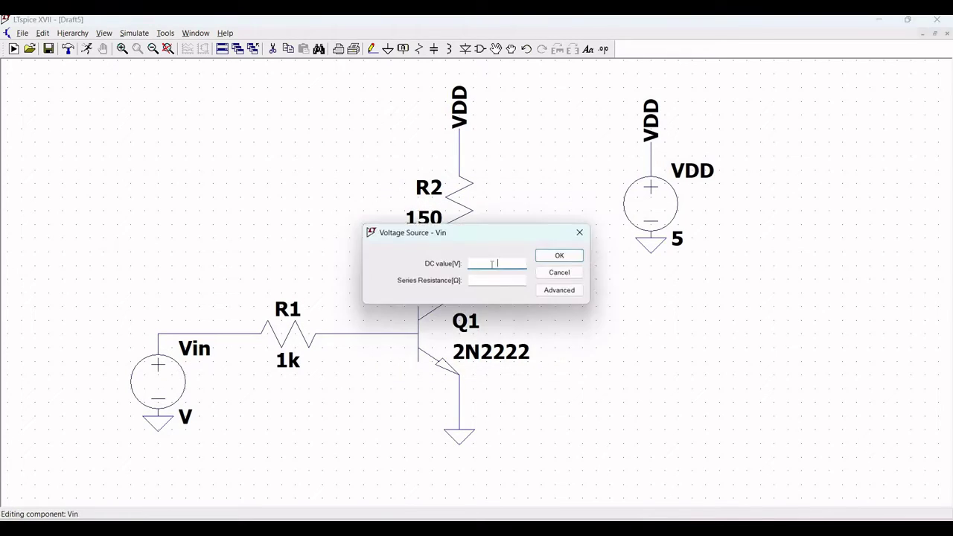
pyautogui.click(545, 290)
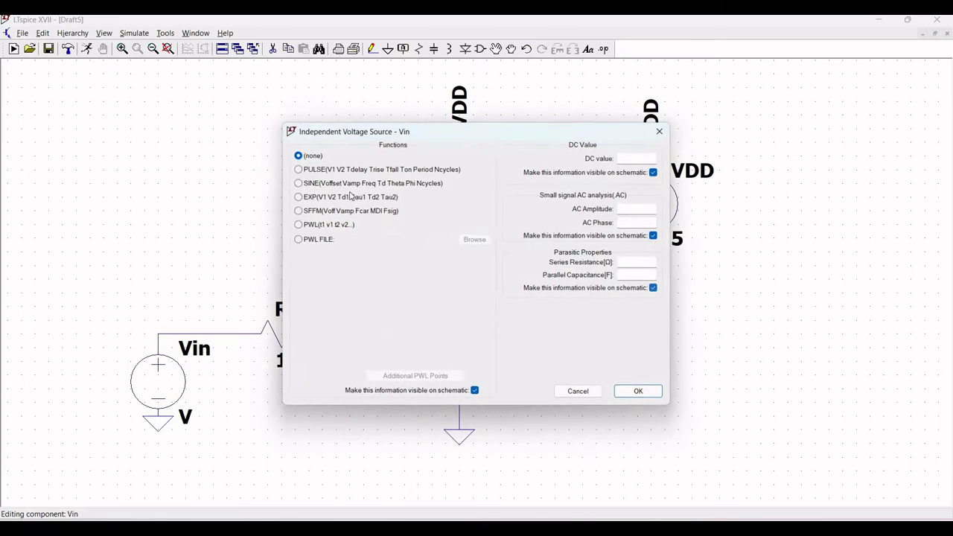
pyautogui.click(298, 182)
pyautogui.click(446, 271)
pyautogui.write('0')
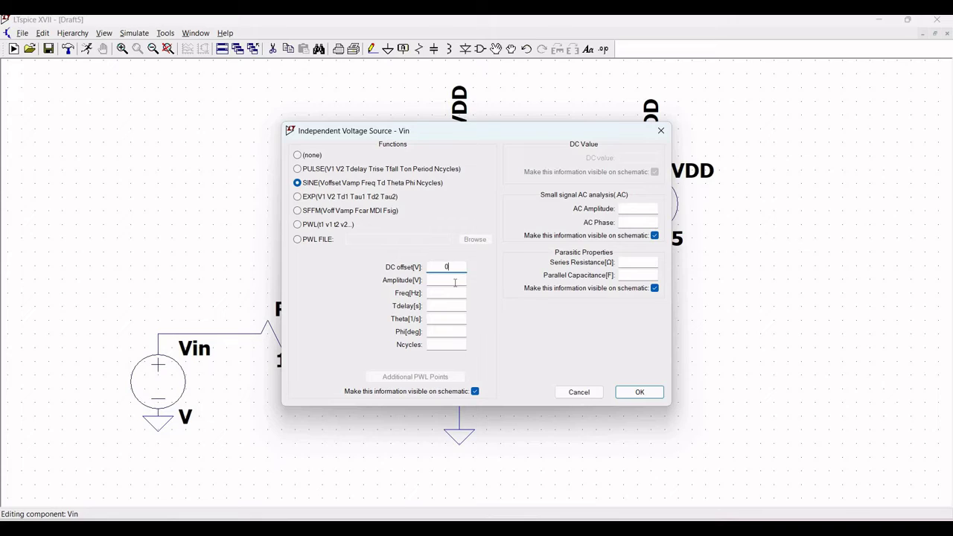
pyautogui.click(455, 282)
pyautogui.write('1')
pyautogui.click(450, 296)
pyautogui.write('1meg')
pyautogui.press('BackSpace')
pyautogui.press('BackSpace')
pyautogui.click(641, 393)
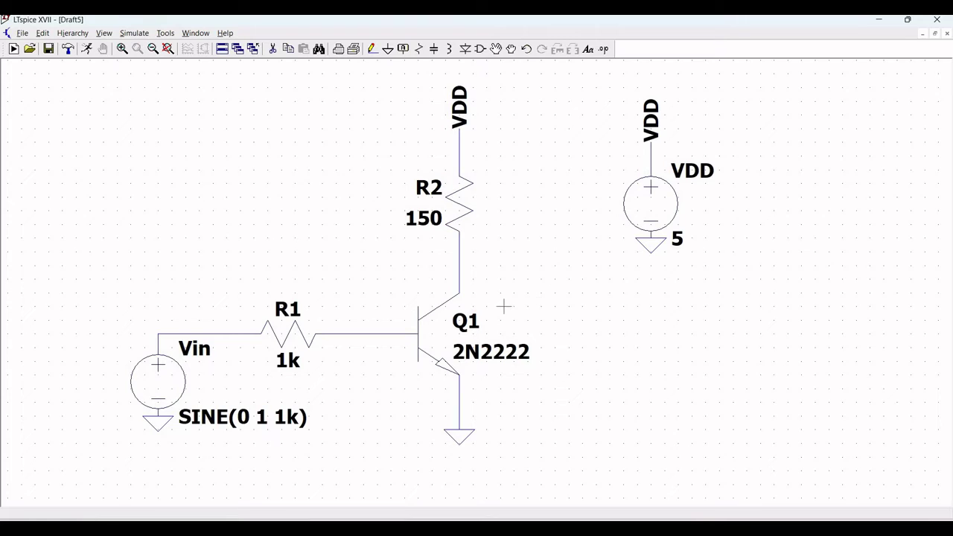
# Add a .op directive from the DC op pnt tab and place it upper left of the circuit
pyautogui.click(42, 34)
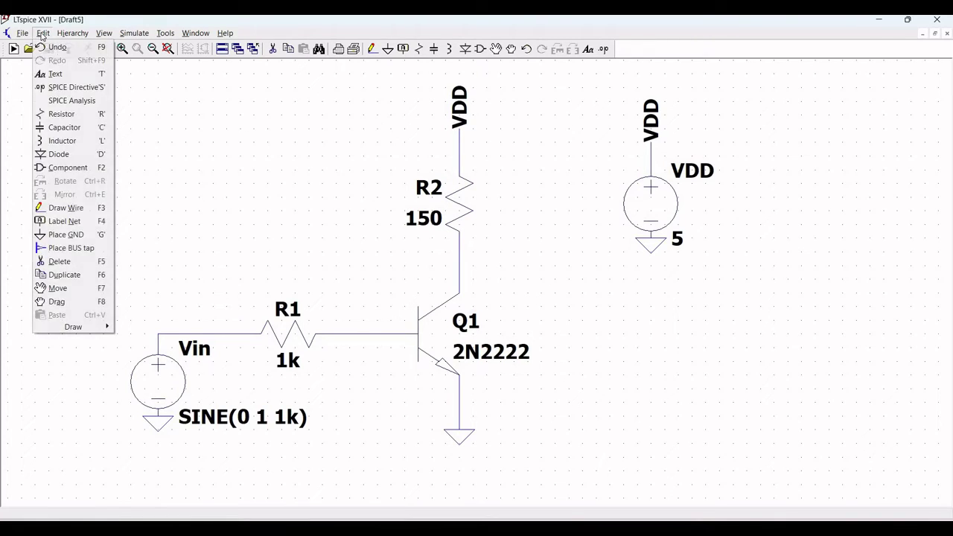
pyautogui.click(69, 87)
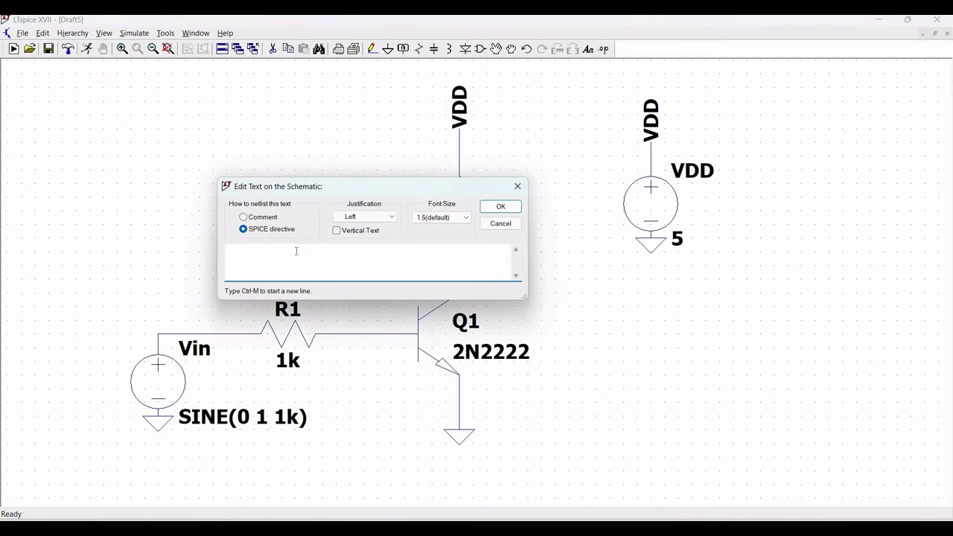
pyautogui.click(517, 186)
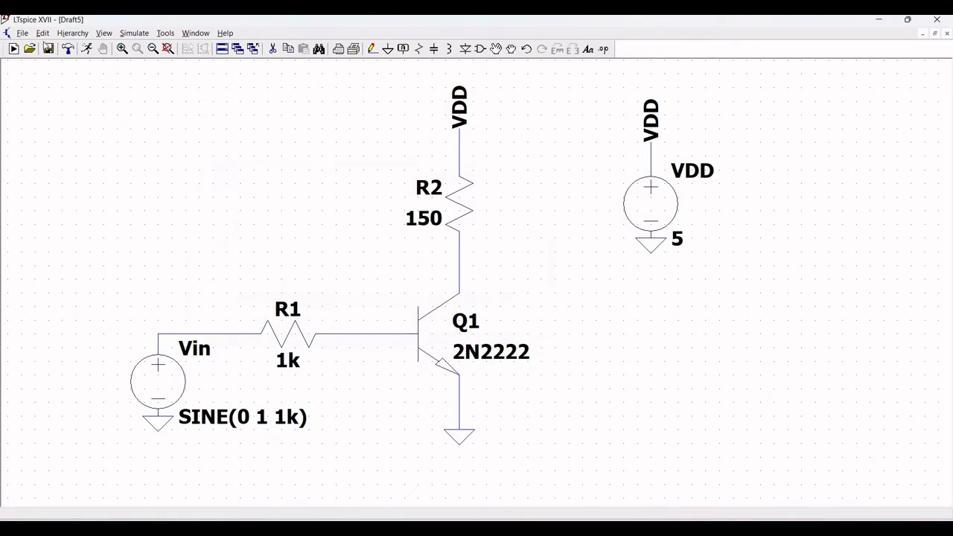
pyautogui.click(43, 34)
pyautogui.click(73, 101)
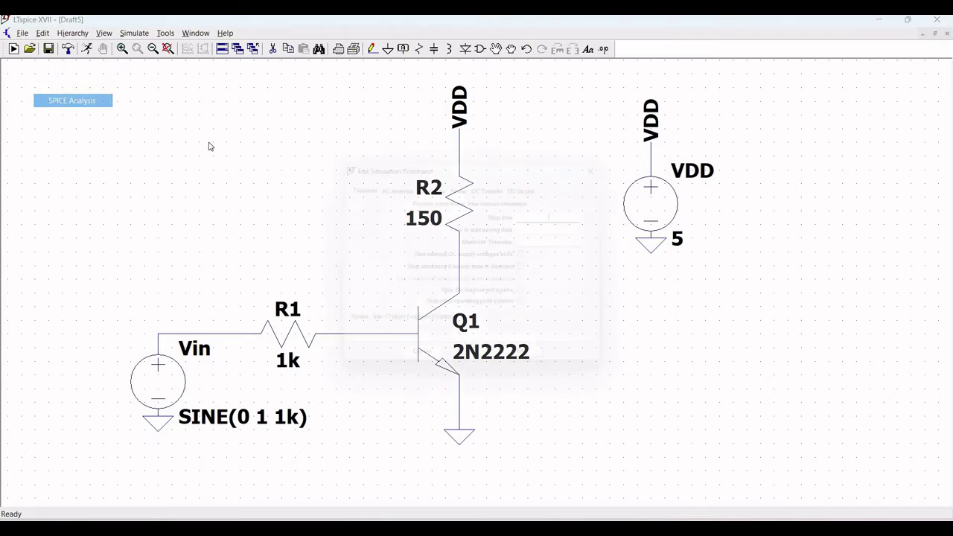
pyautogui.click(531, 184)
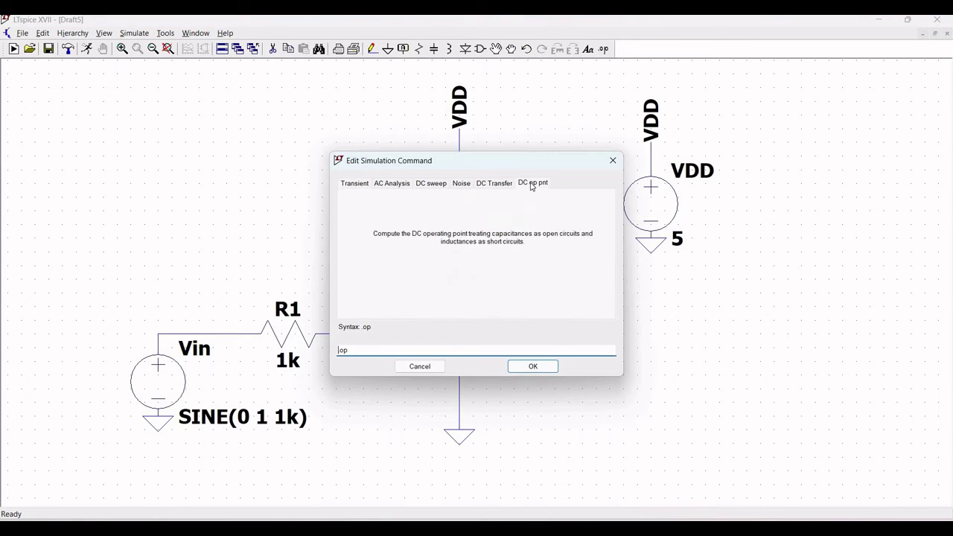
pyautogui.click(529, 365)
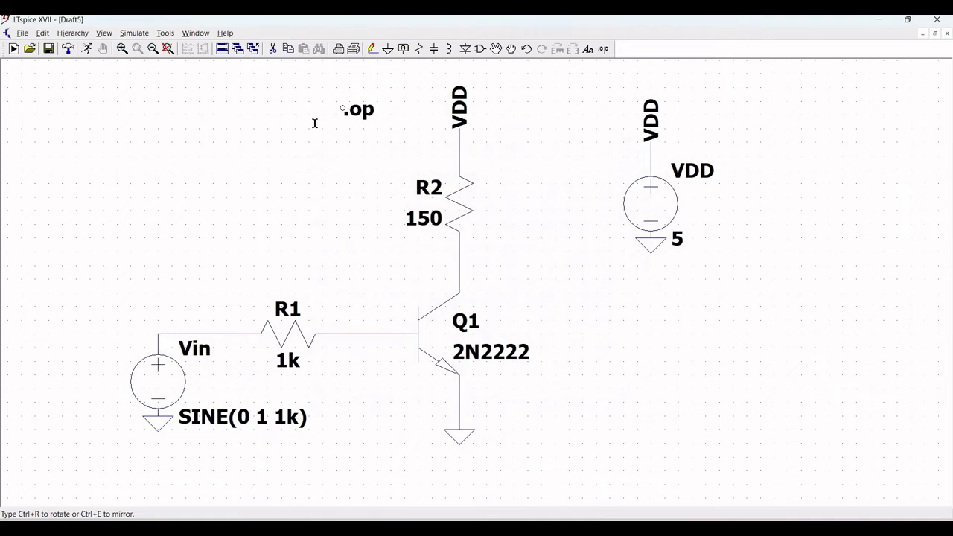
pyautogui.click(234, 149)
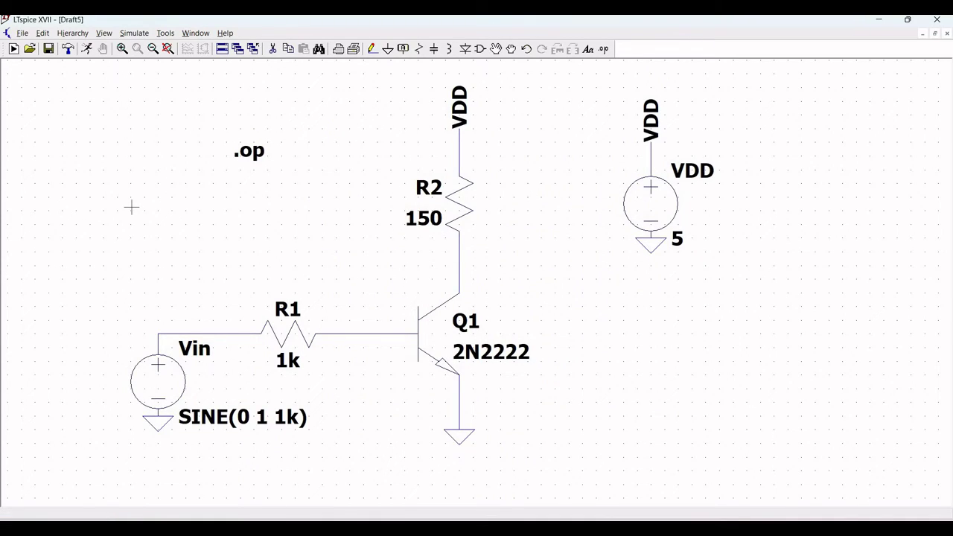
# Save the Draft5 schematic under the new name 'Transistor CE' in the NPN folder
pyautogui.click(22, 33)
pyautogui.click(34, 98)
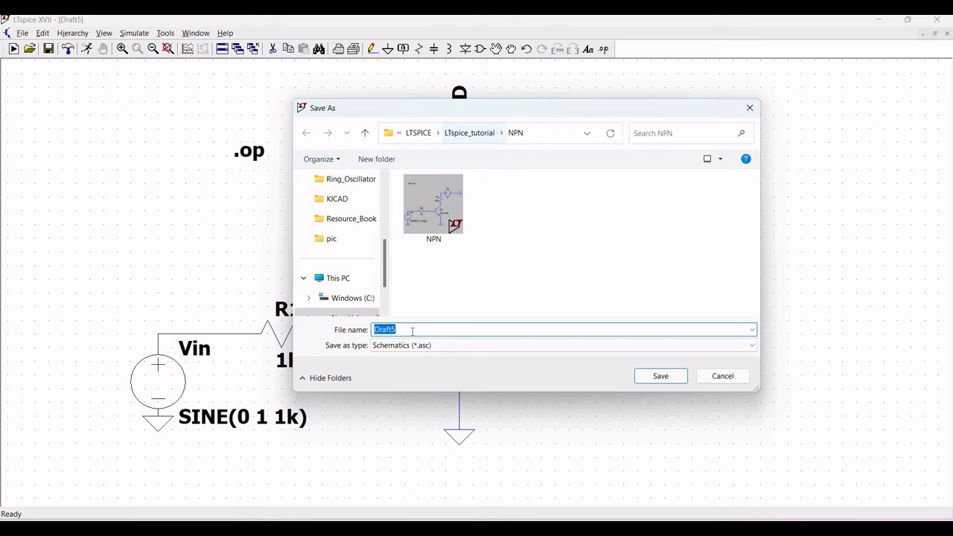
pyautogui.write('Trans')
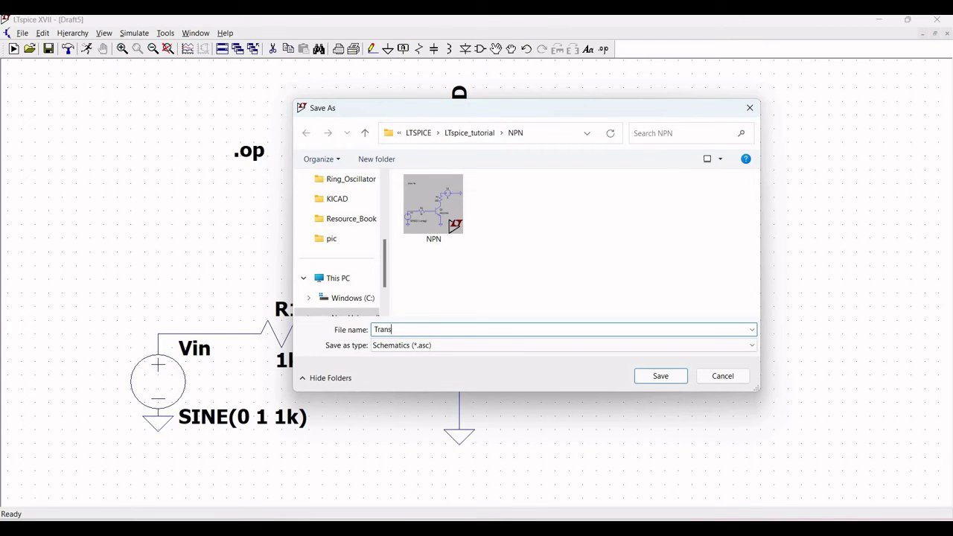
pyautogui.write('istor CE')
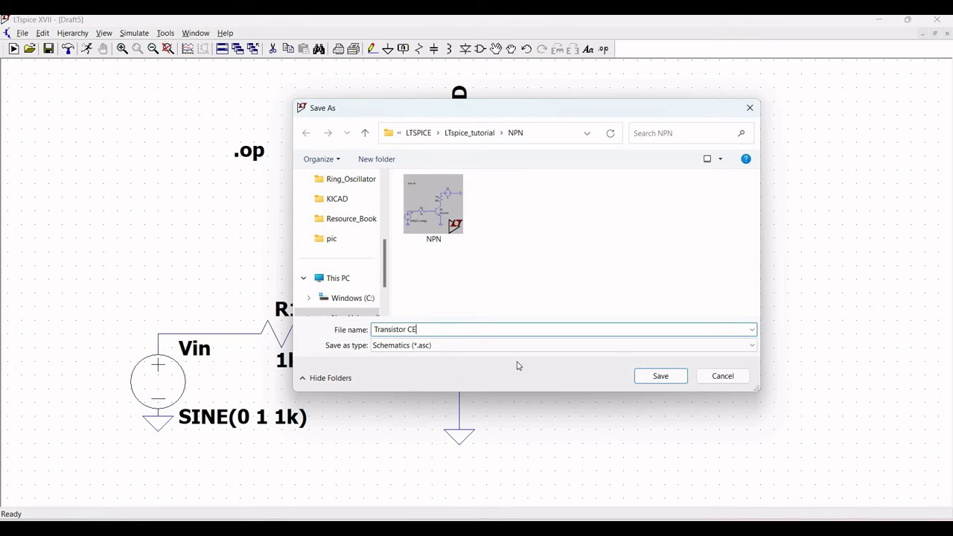
pyautogui.click(658, 376)
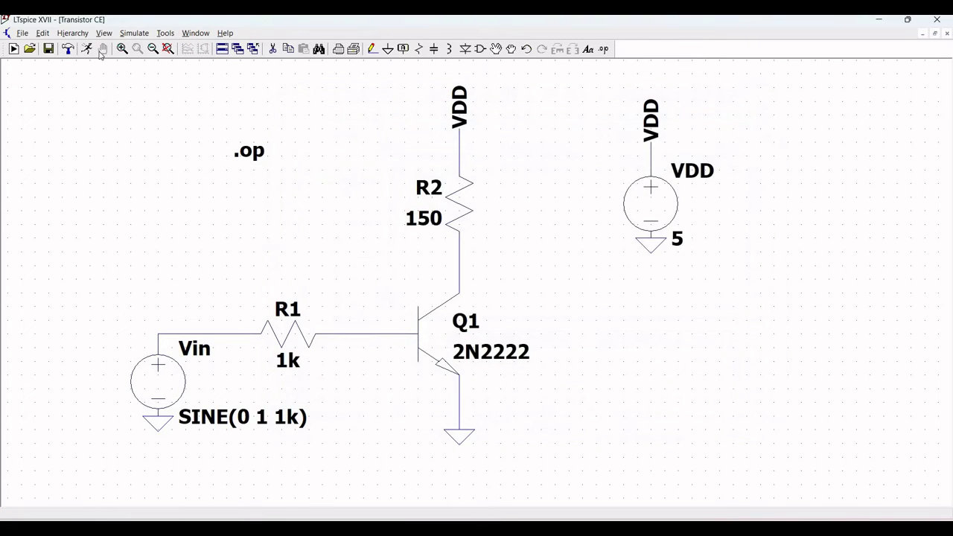
# Run the operating-point simulation, review and close the results, then delete the .op directive
pyautogui.click(88, 50)
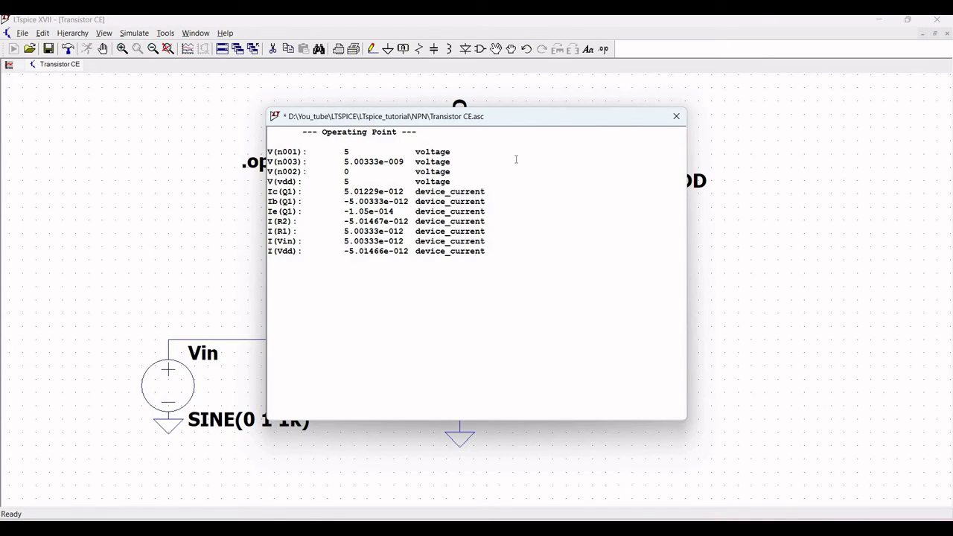
pyautogui.click(676, 116)
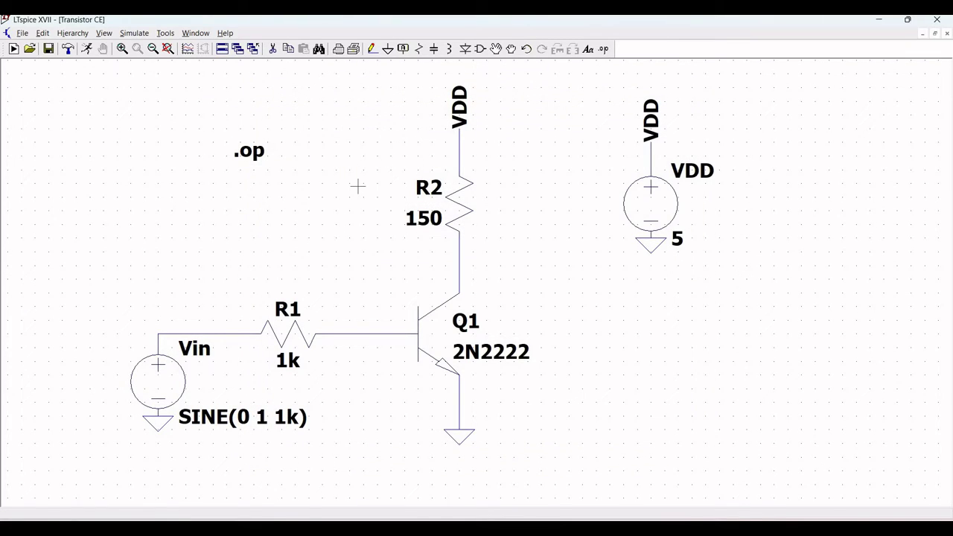
pyautogui.click(272, 49)
pyautogui.click(257, 153)
pyautogui.press('Escape')
# Add a transient analysis with 4m stop time and place the .tran 4m directive left of R2
pyautogui.click(45, 34)
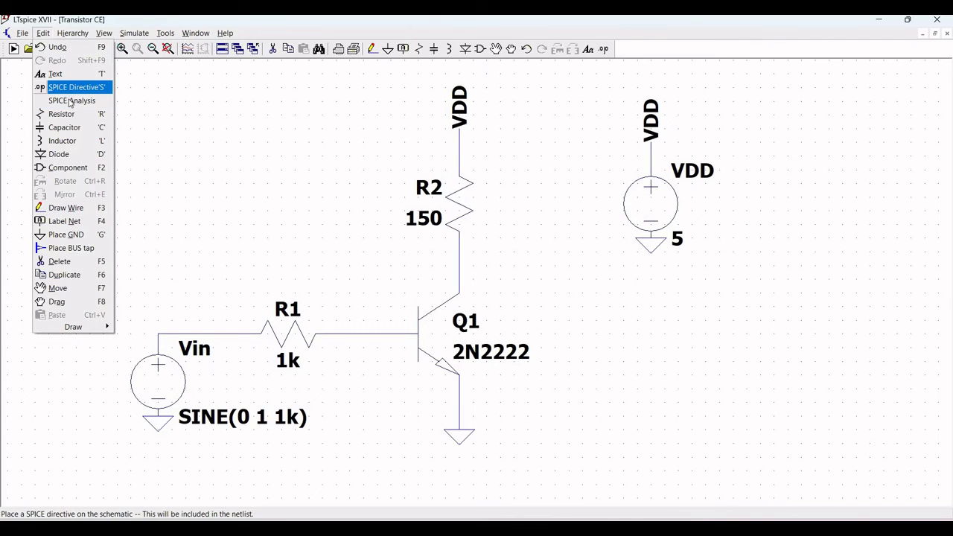
pyautogui.click(69, 102)
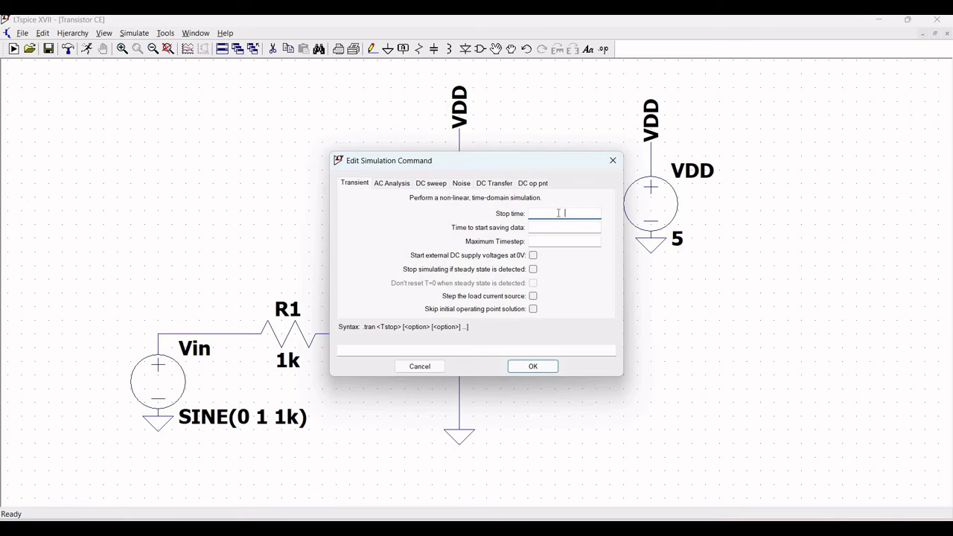
pyautogui.write('4m')
pyautogui.click(525, 365)
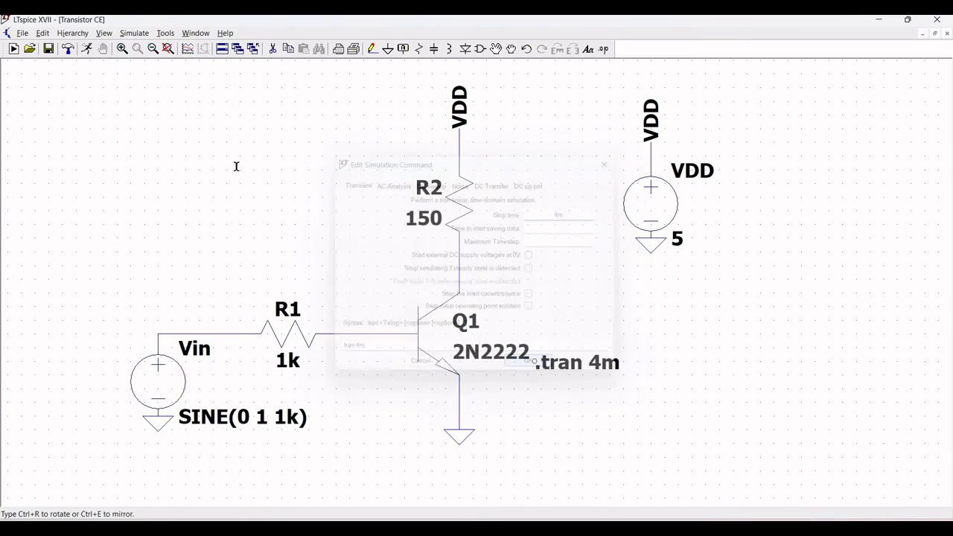
pyautogui.click(214, 216)
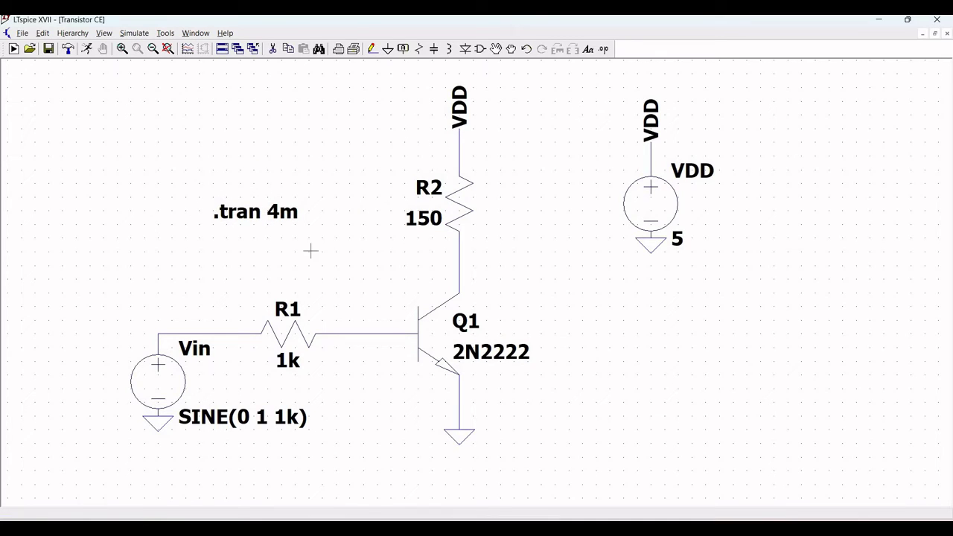
# Run it, plot the input and collector voltages, close the plot, and delete the .tran directive
pyautogui.click(87, 49)
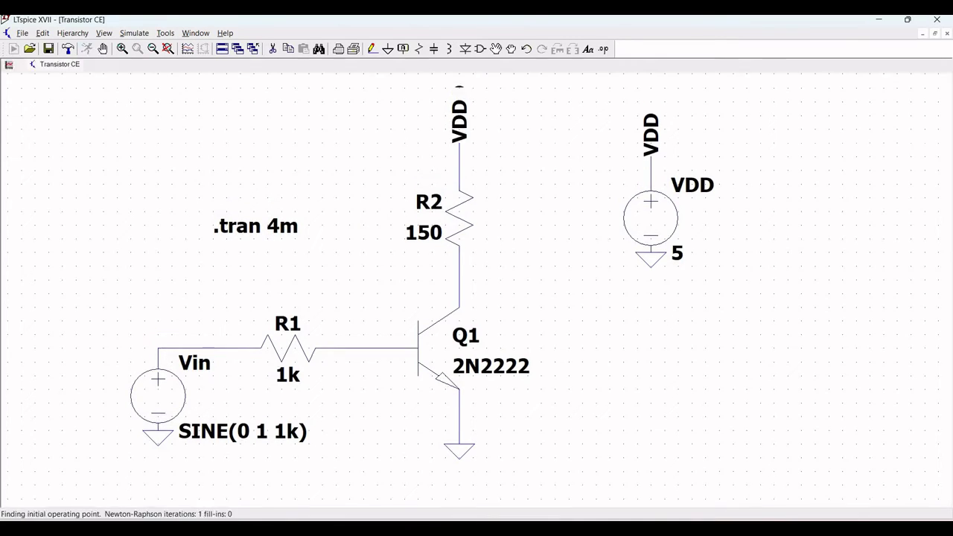
pyautogui.click(375, 425)
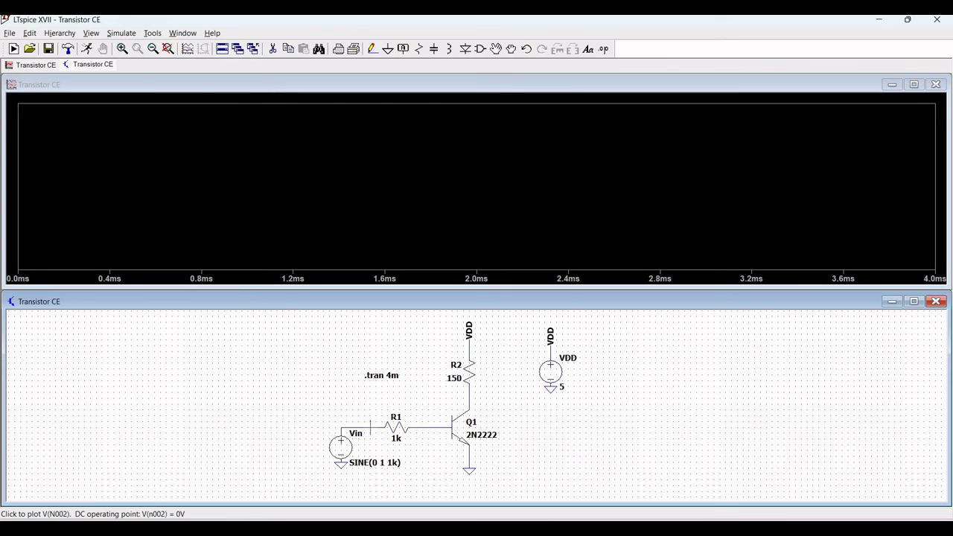
pyautogui.click(469, 398)
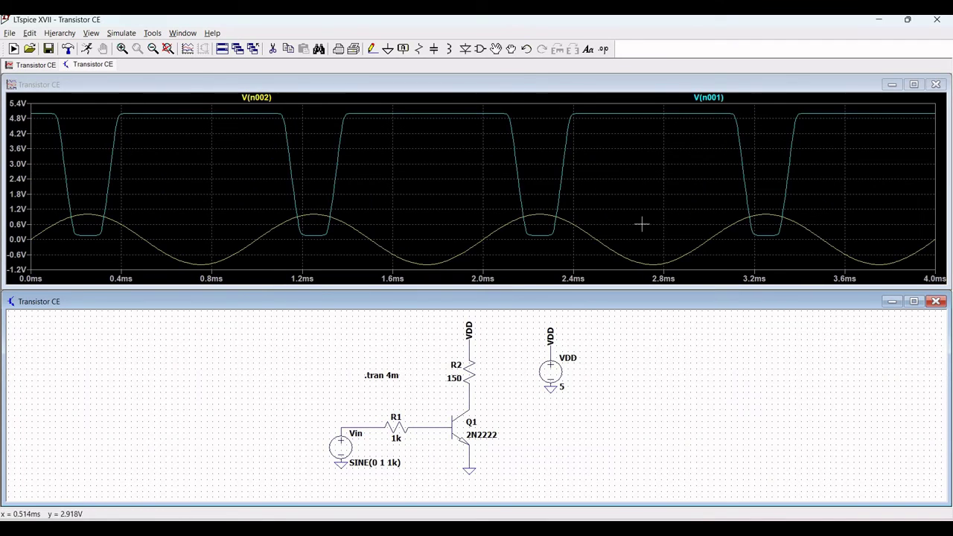
pyautogui.click(935, 84)
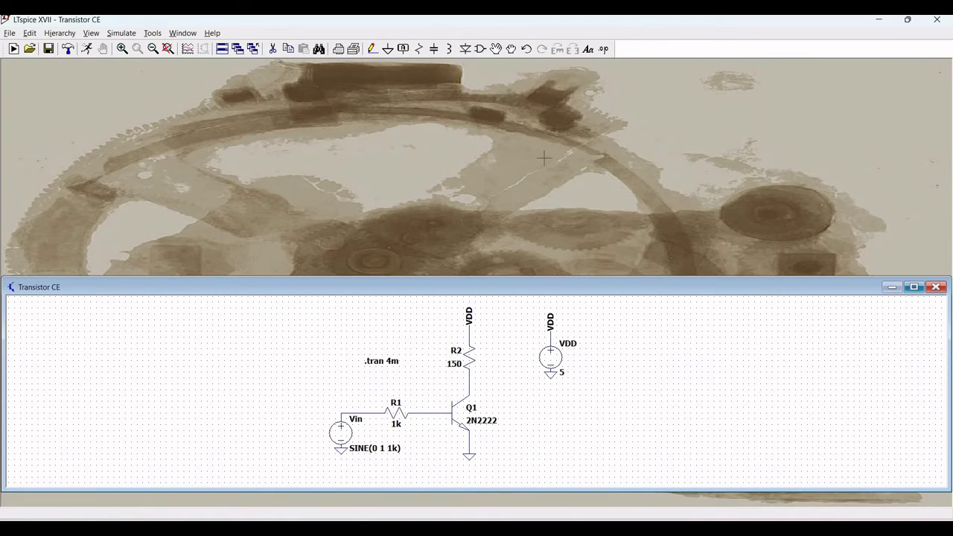
pyautogui.click(915, 287)
pyautogui.click(273, 49)
pyautogui.click(253, 210)
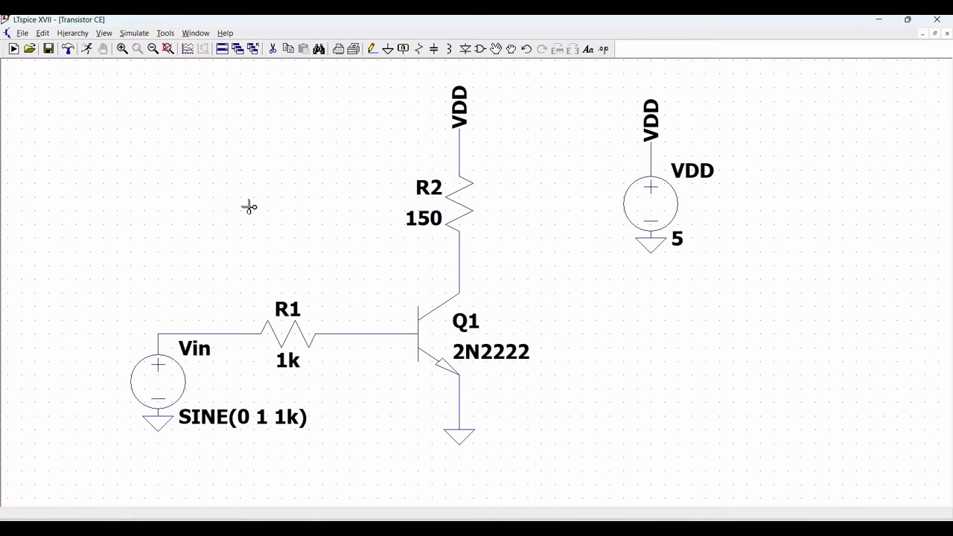
# Start a DC sweep analysis with vin as the source to sweep
pyautogui.click(42, 33)
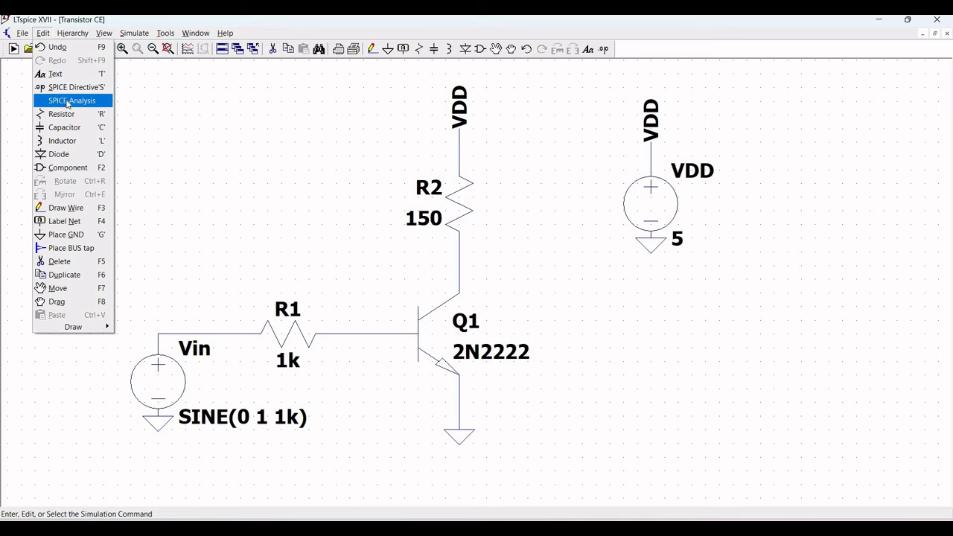
pyautogui.click(67, 102)
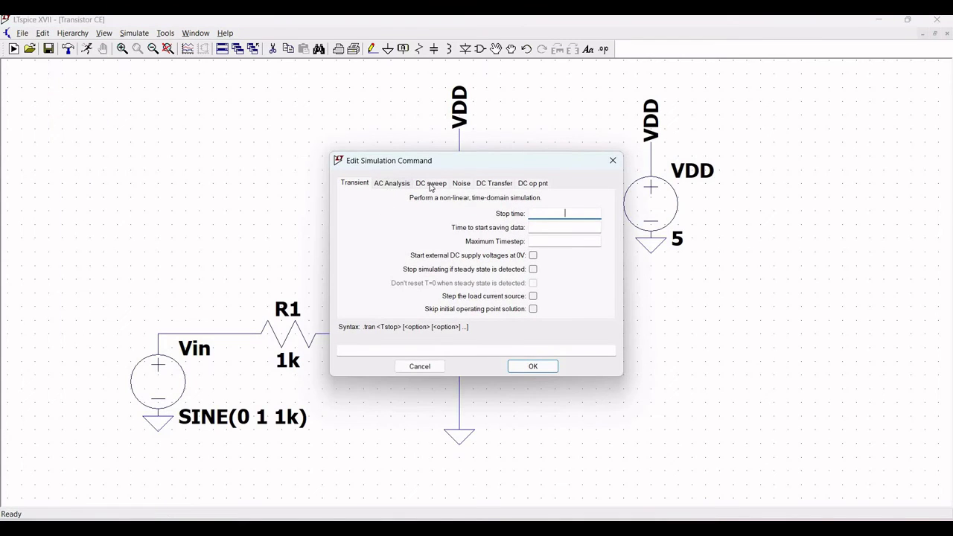
pyautogui.click(432, 184)
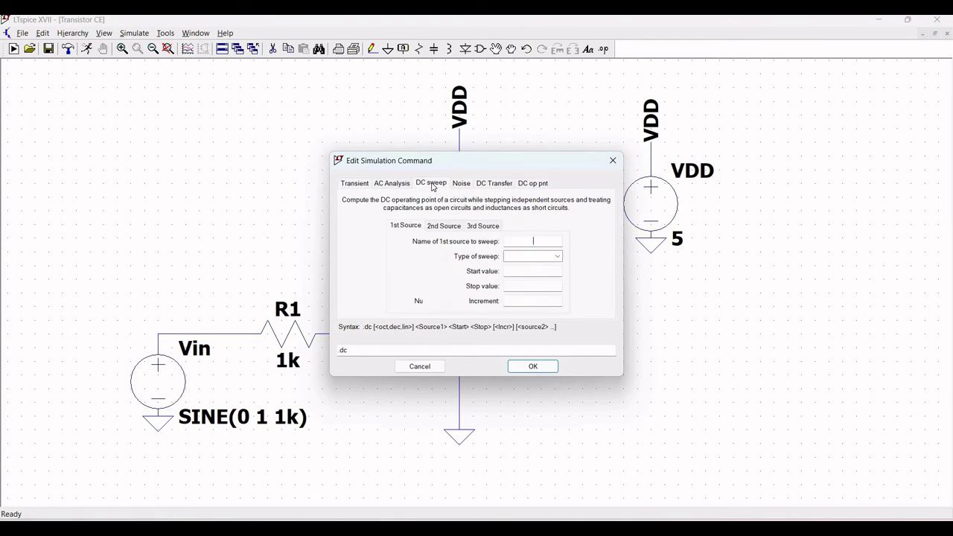
pyautogui.click(530, 241)
pyautogui.click(354, 184)
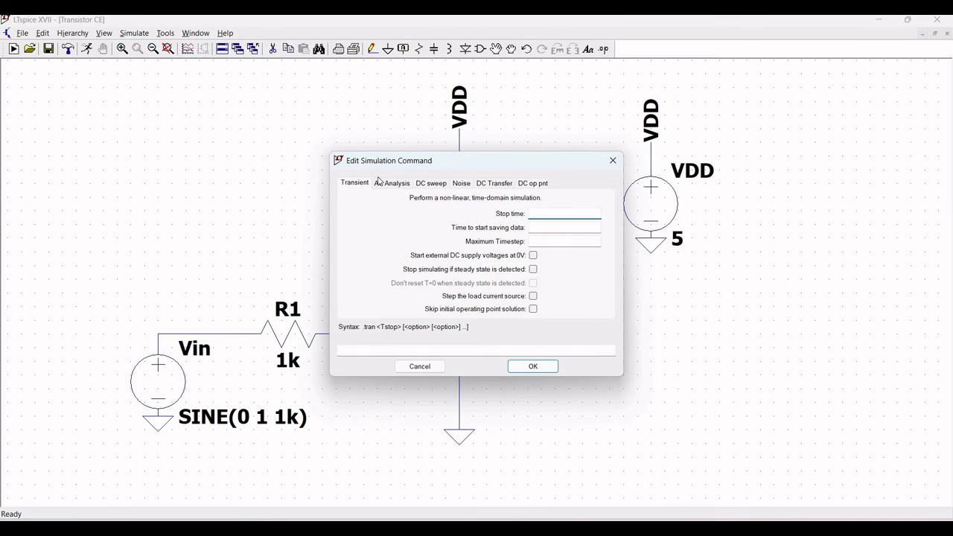
pyautogui.click(425, 184)
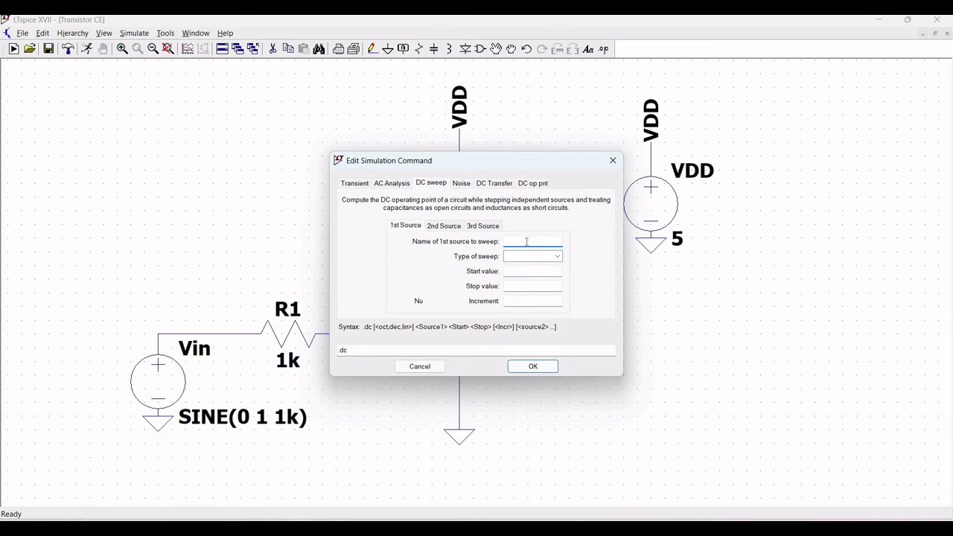
pyautogui.write('vin')
# Make it a linear sweep from 0 to 1 and place the .dc Vin 0 1 directive left of R2
pyautogui.click(546, 259)
pyautogui.click(546, 266)
pyautogui.click(540, 270)
pyautogui.write('0')
pyautogui.click(534, 286)
pyautogui.write('1')
pyautogui.click(533, 366)
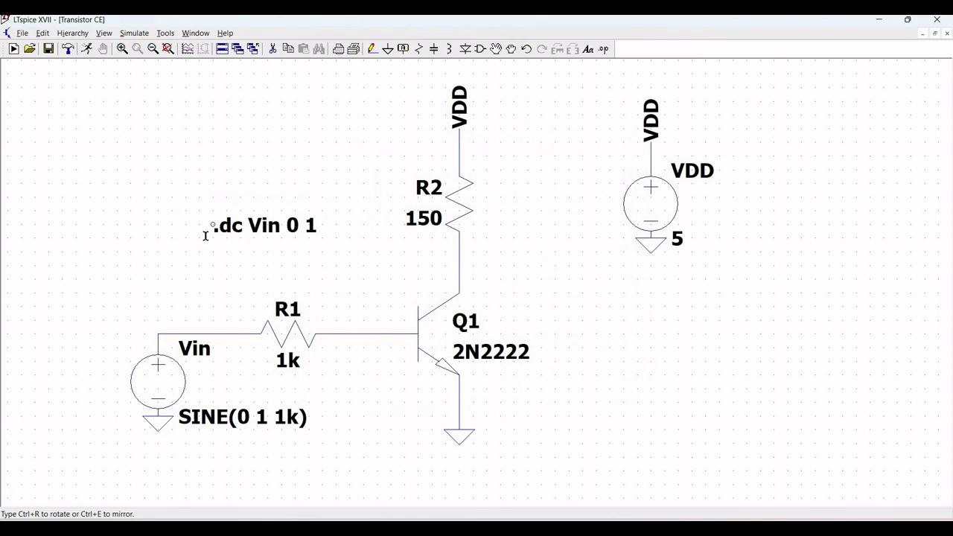
pyautogui.click(200, 238)
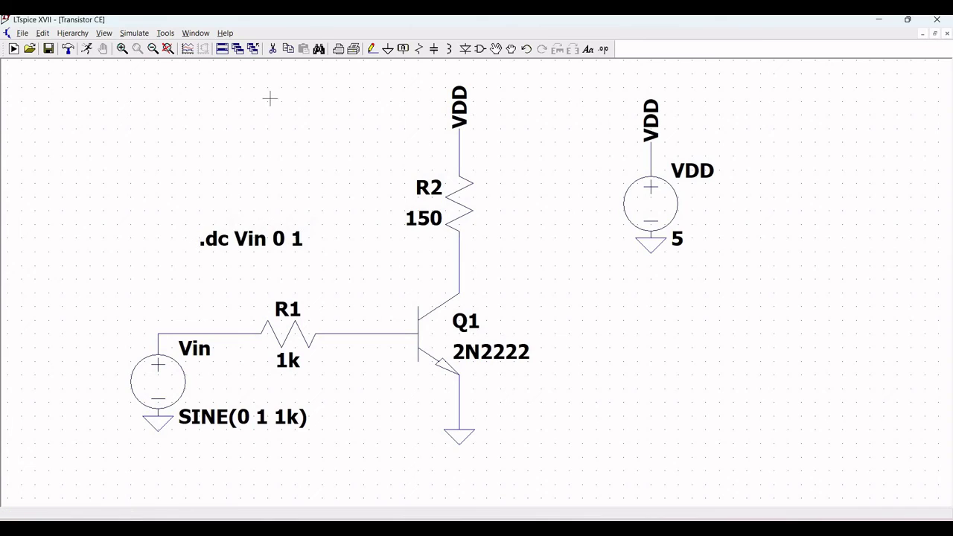
# Draw a short wire to the right from R2's lower lead at Q1's collector node
pyautogui.click(372, 49)
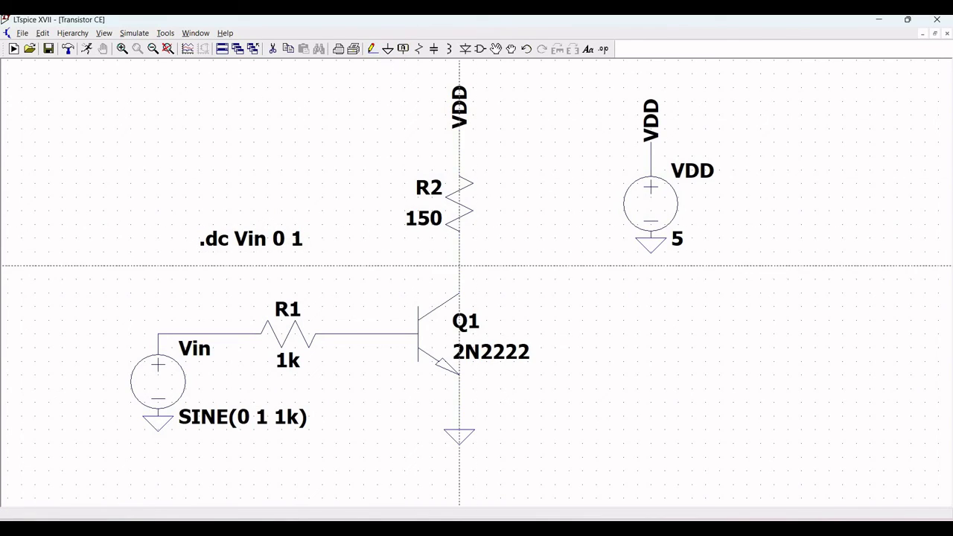
pyautogui.click(459, 265)
pyautogui.rightClick(541, 264)
pyautogui.press('Escape')
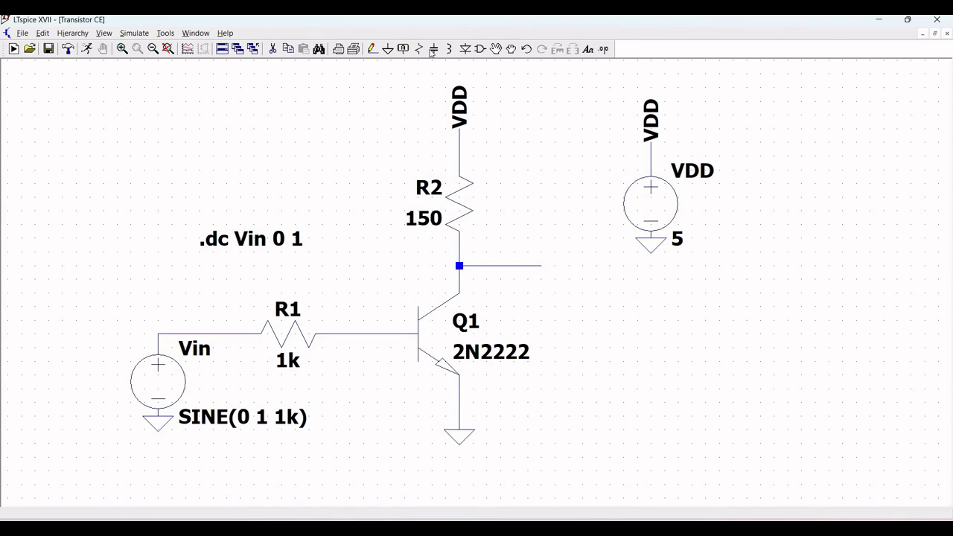
# Label the end of that wire with the net name Vout
pyautogui.click(402, 49)
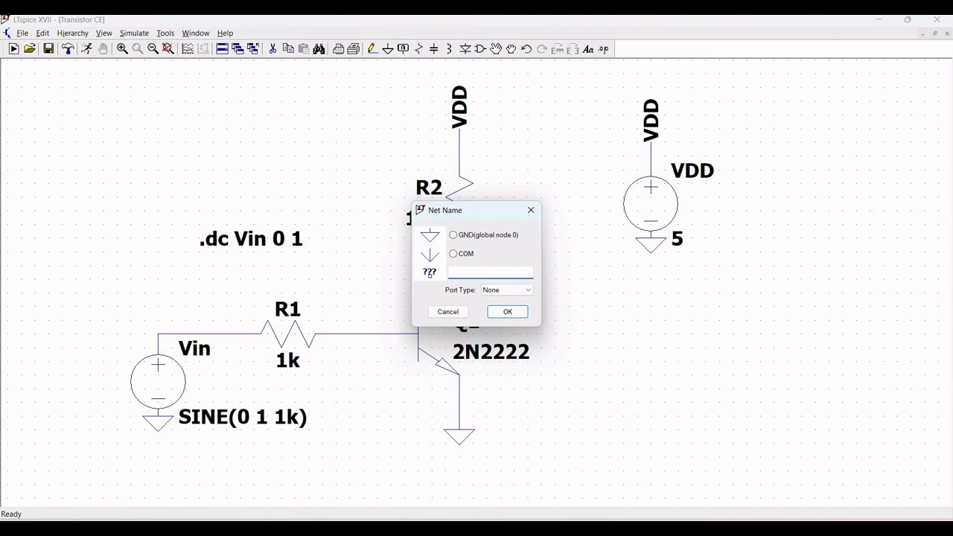
pyautogui.write('Vout')
pyautogui.click(507, 311)
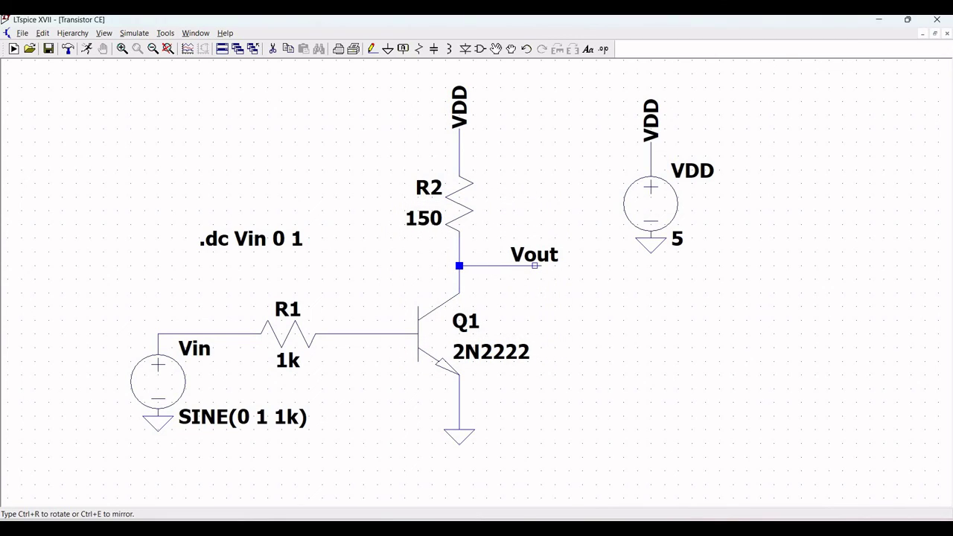
pyautogui.click(534, 265)
pyautogui.rightClick(549, 240)
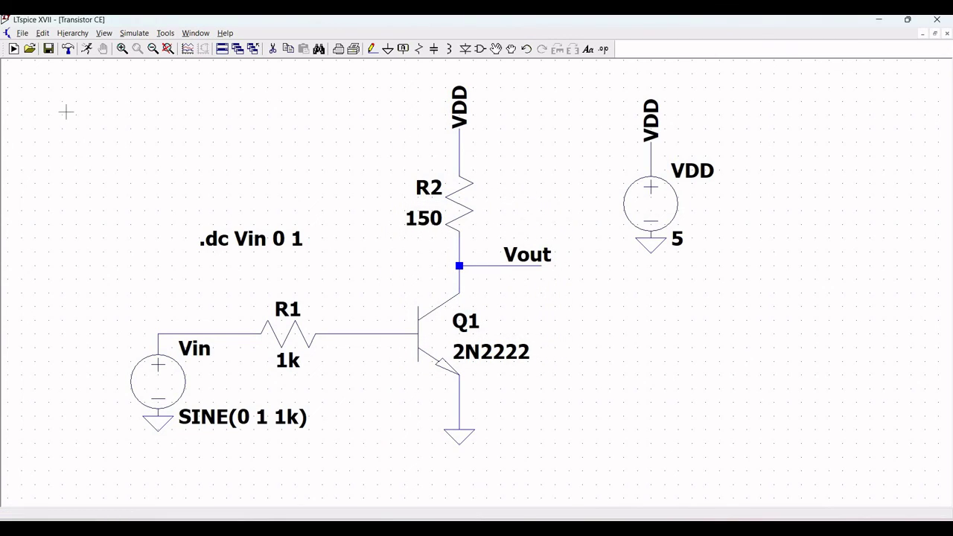
# Save, run the DC sweep, plot the input and Vout voltages, then close the plot
pyautogui.click(50, 50)
pyautogui.click(86, 51)
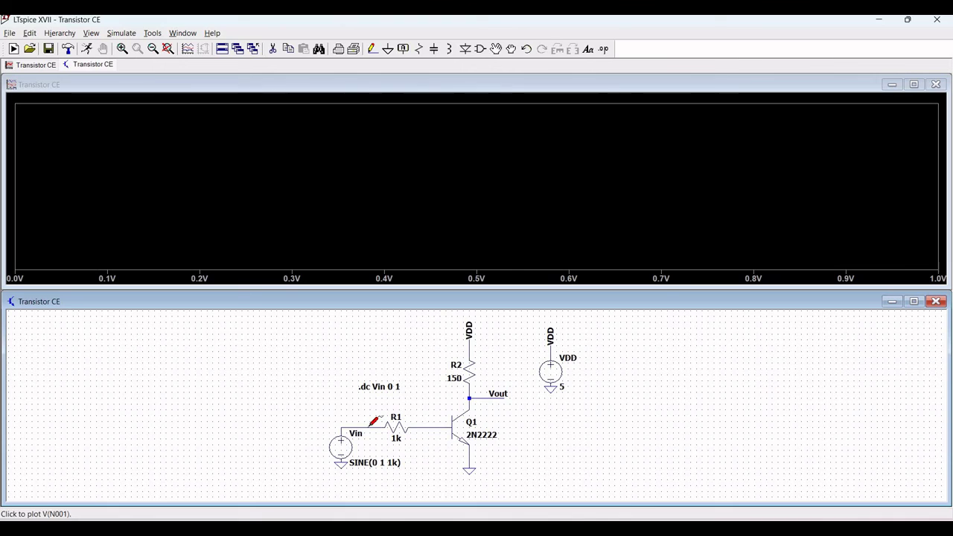
pyautogui.click(372, 424)
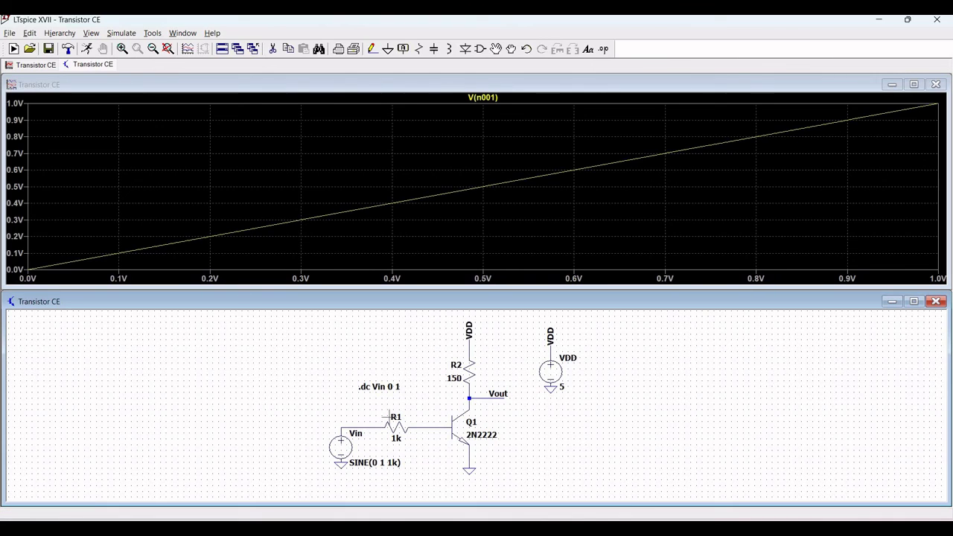
pyautogui.click(505, 393)
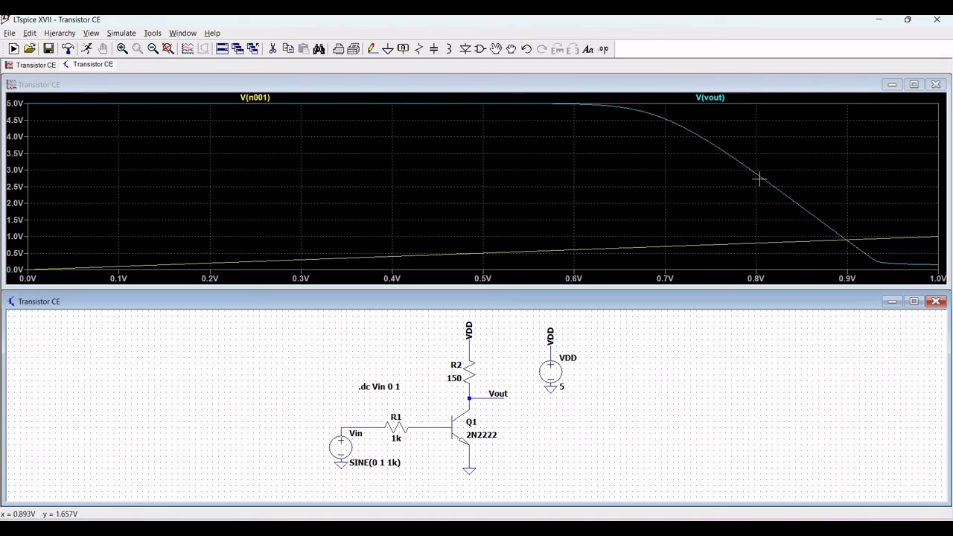
pyautogui.click(935, 84)
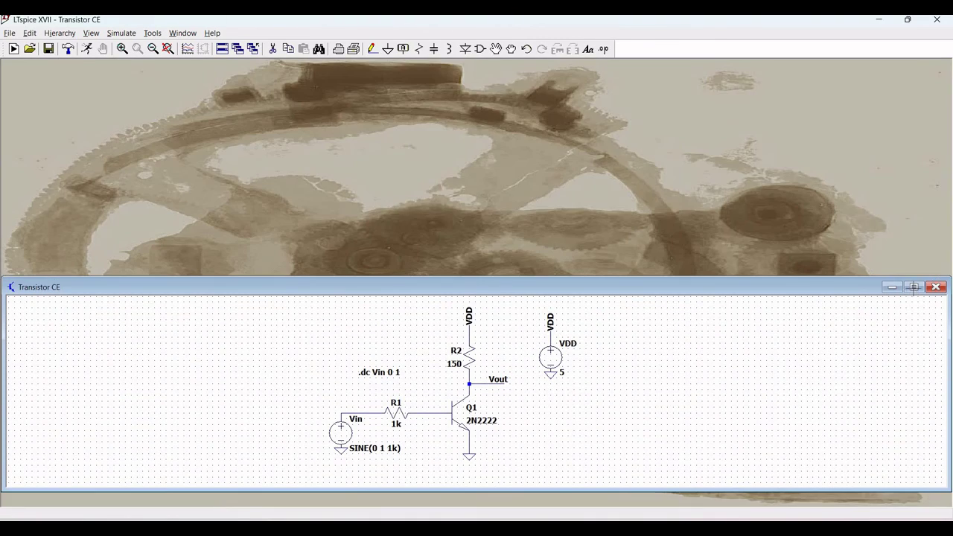
pyautogui.click(914, 284)
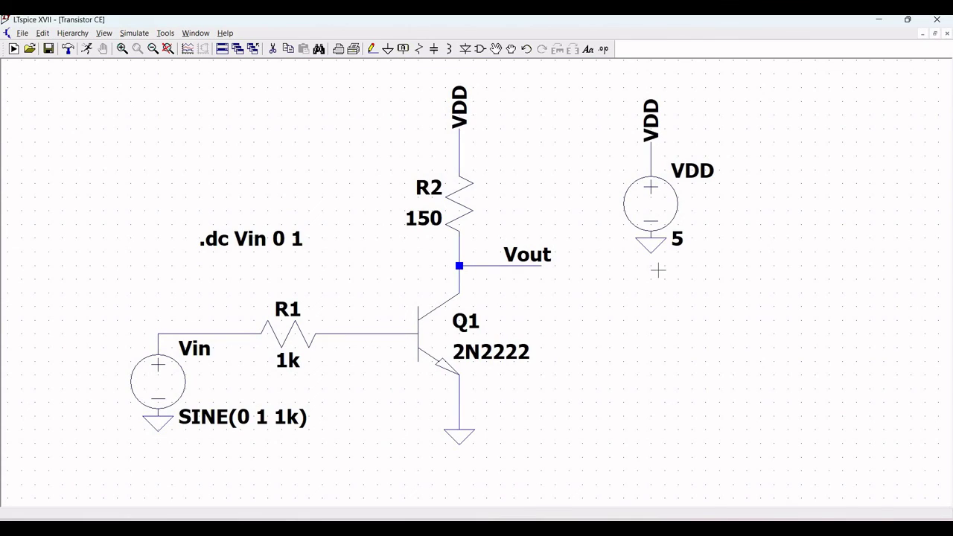